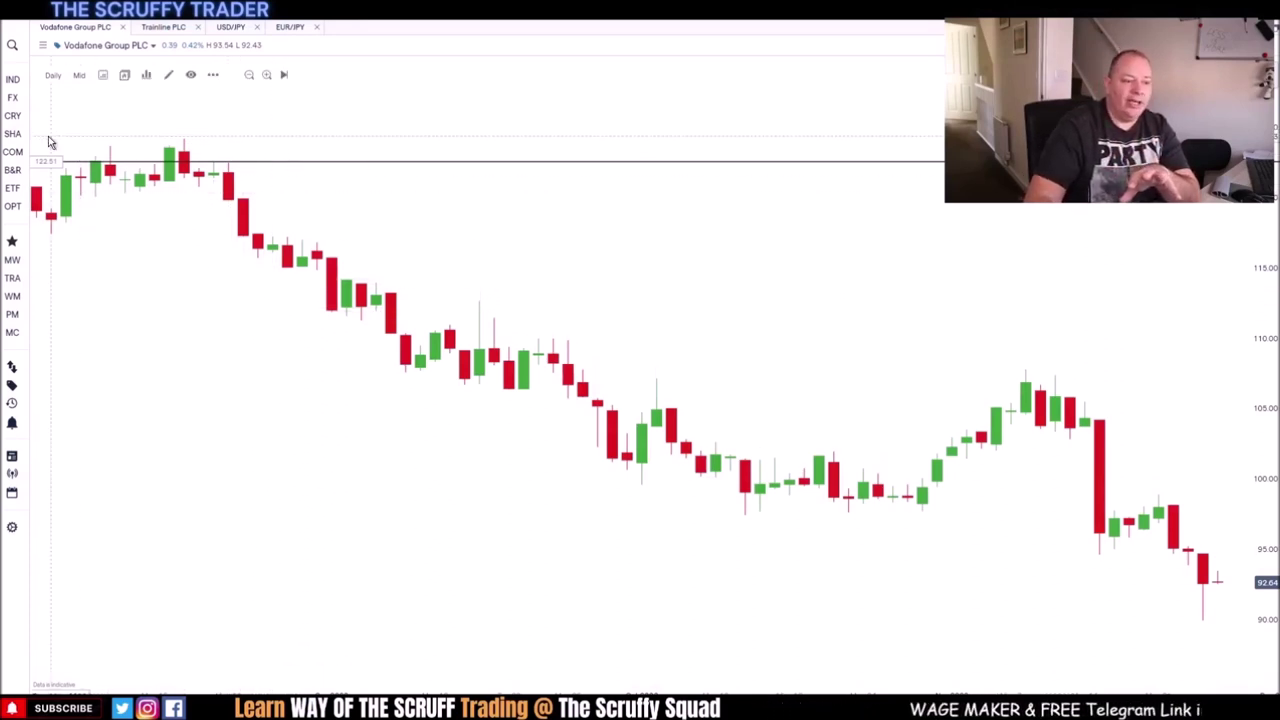
Search 'trn' and open the Trainline PLC daily chart full-window in place of Vodafone
click(13, 135)
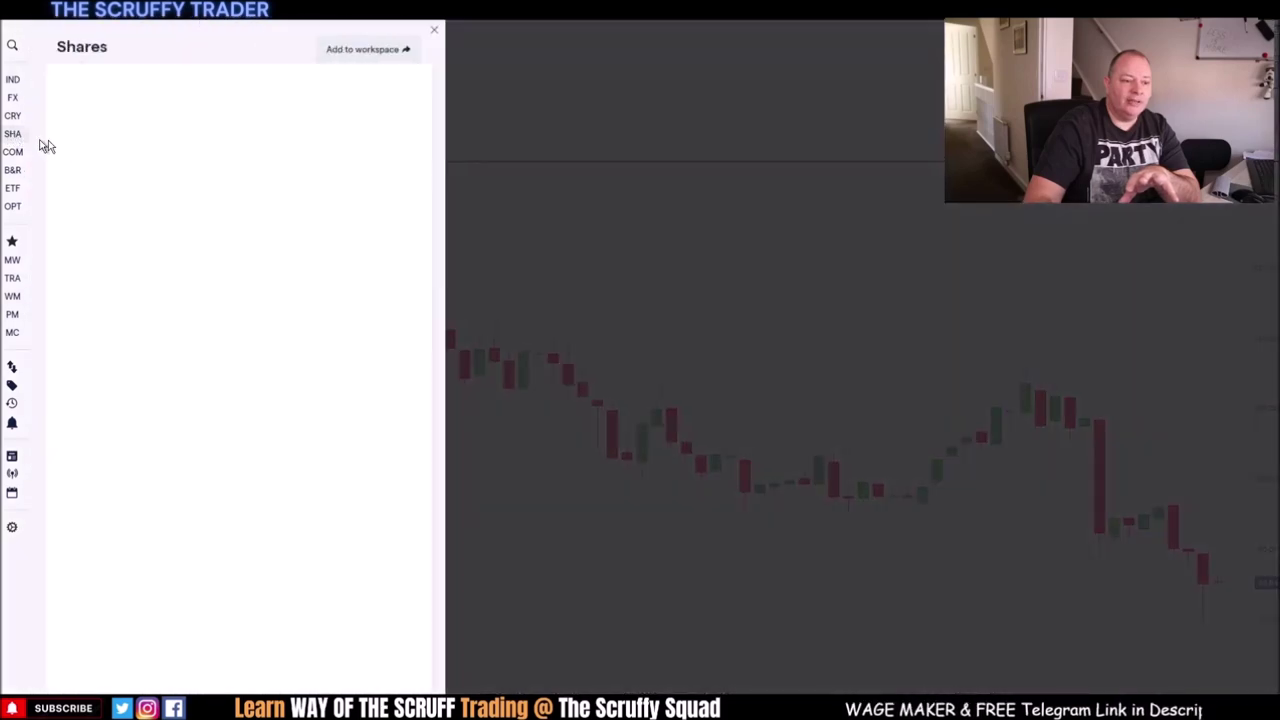
click(13, 47)
text(trn)
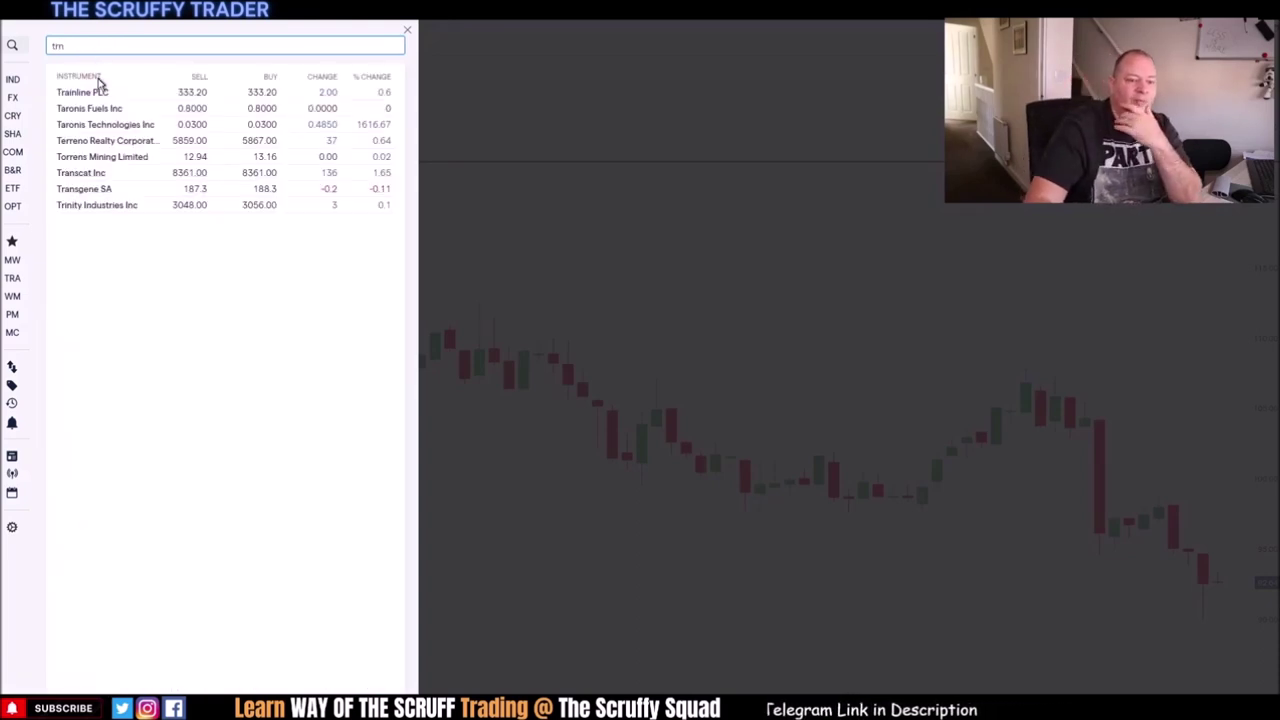
click(95, 94)
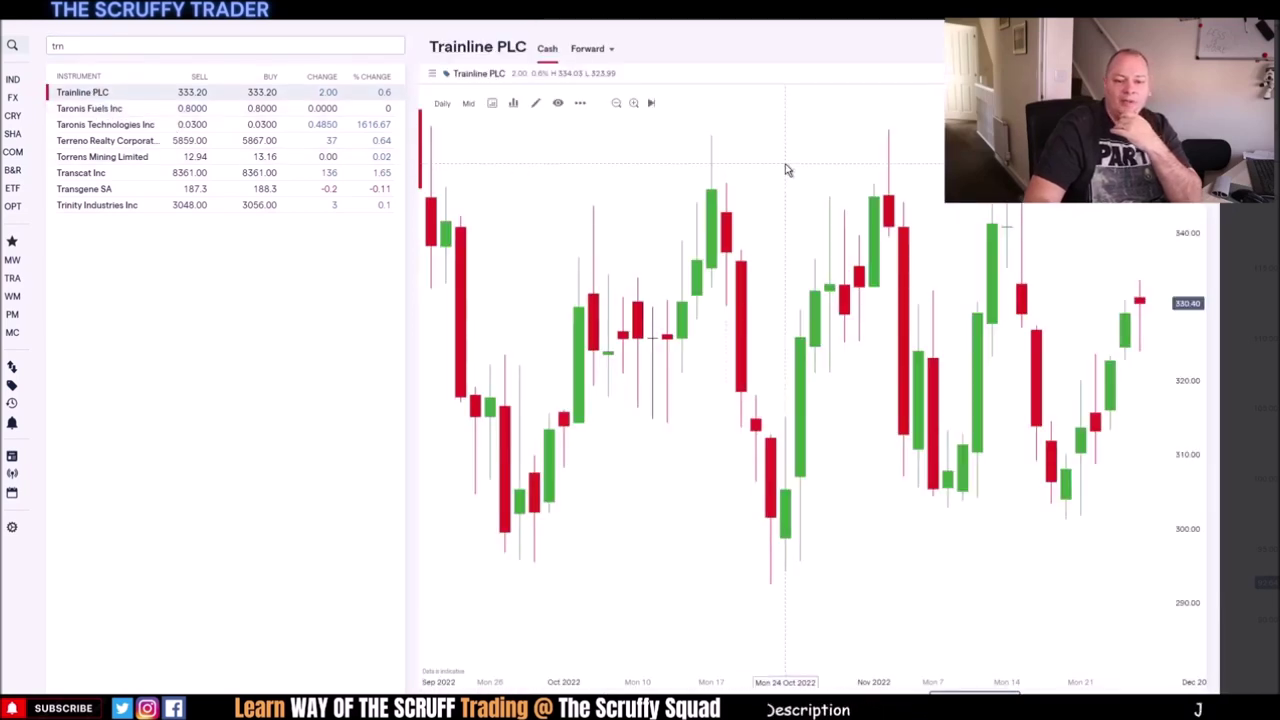
key(Escape)
mouse_move(760, 258)
mouse_down()
mouse_move(714, 258)
mouse_move(778, 266)
mouse_up()
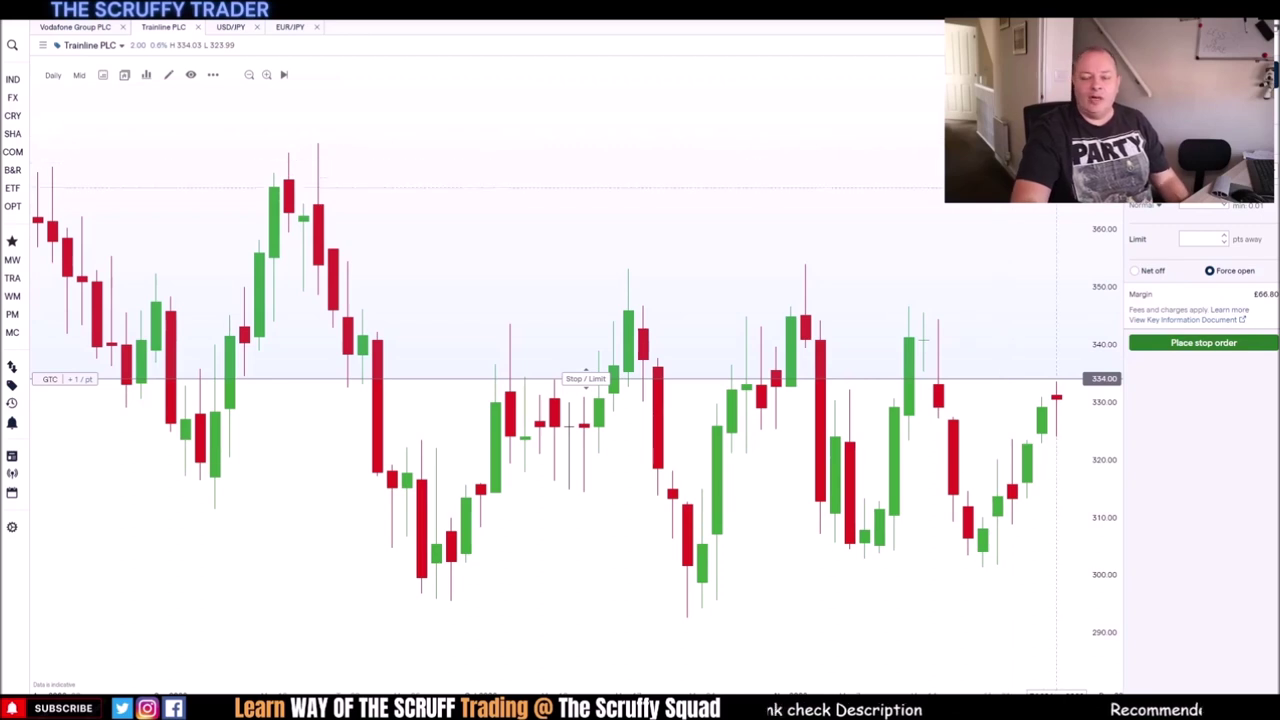
Pan the Trainline chart left for empty space after the latest candle, and dismiss the stop order ticket
drag(967, 188, 617, 154)
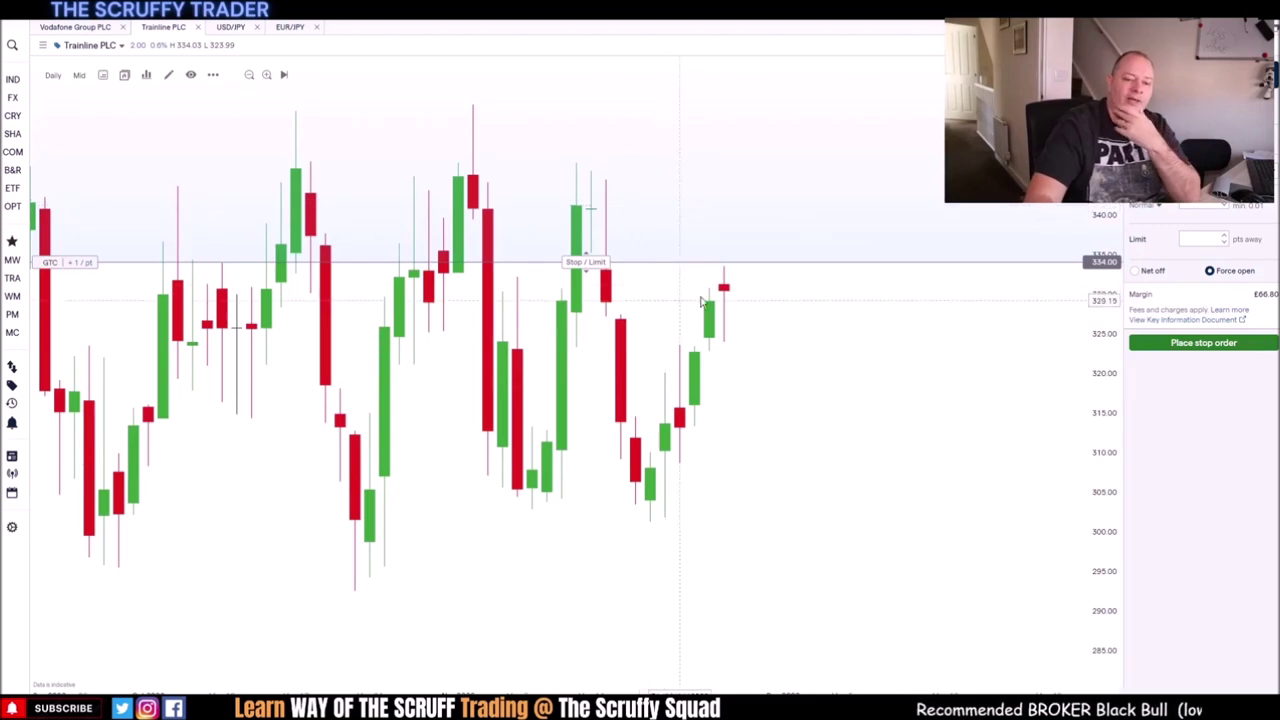
key(Escape)
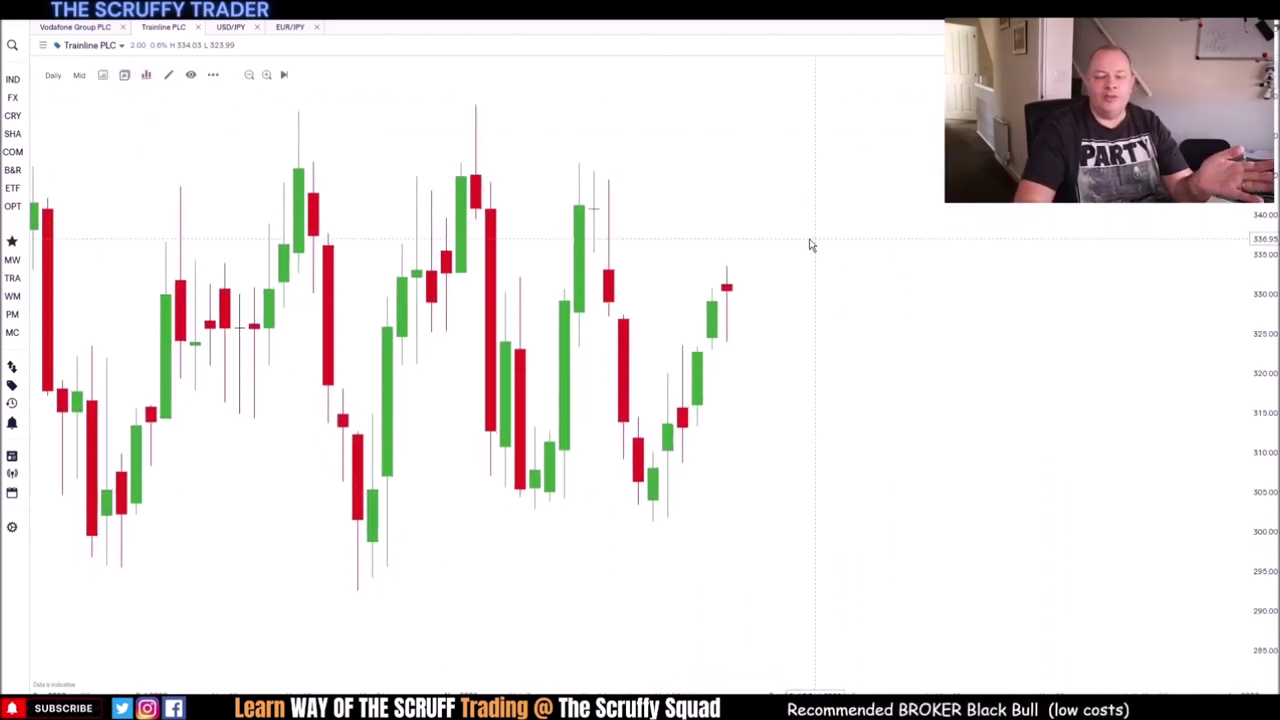
Add a Moving Average indicator to the Trainline chart from the chart menu
right_click(658, 267)
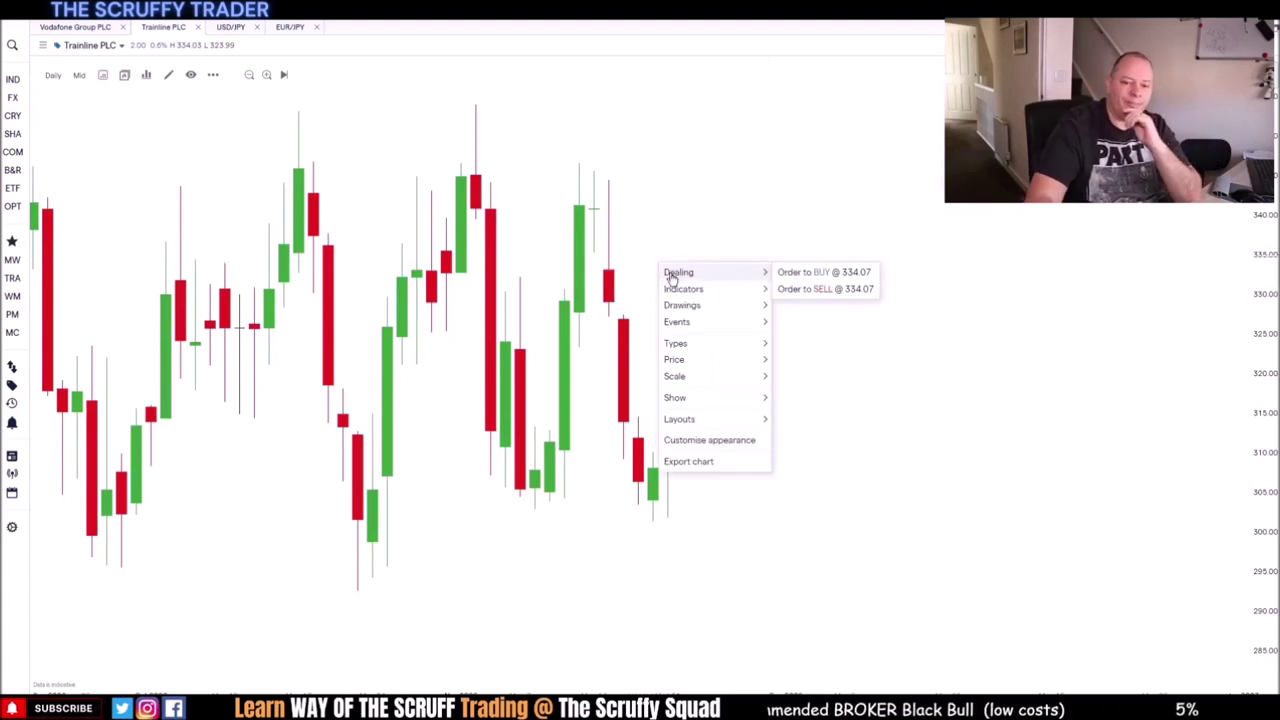
mouse_move(673, 310)
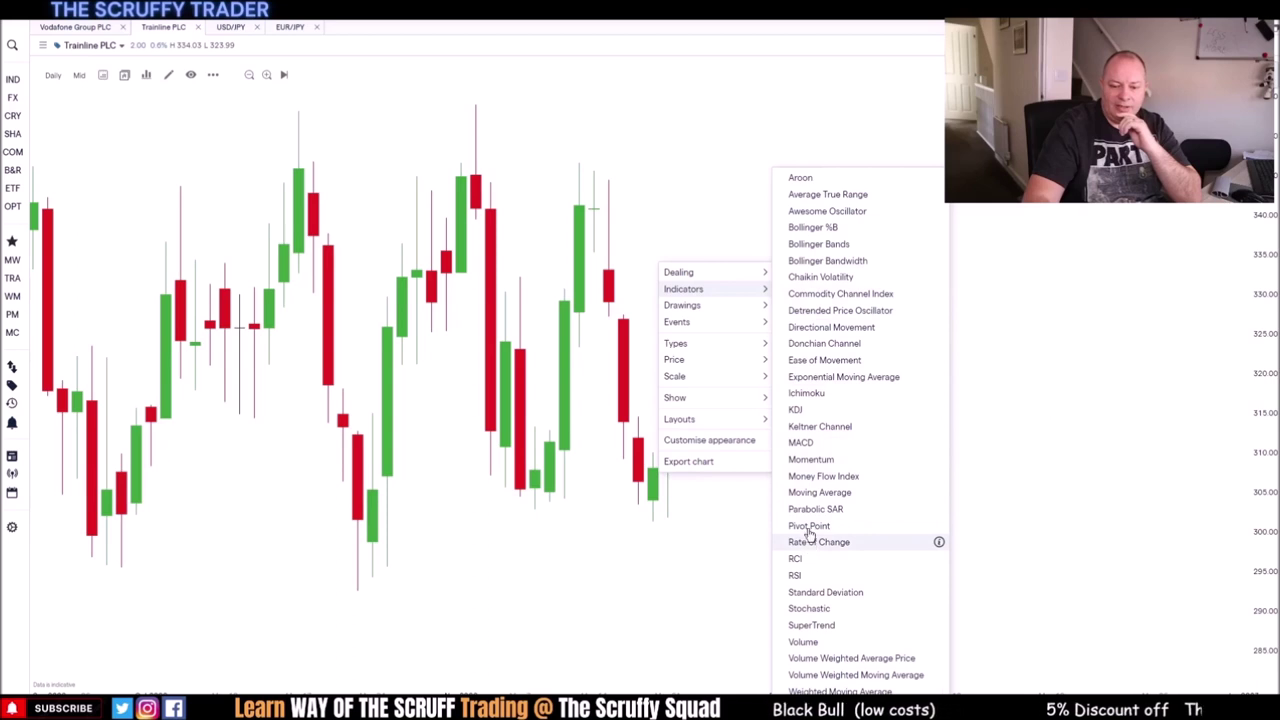
click(811, 492)
click(500, 452)
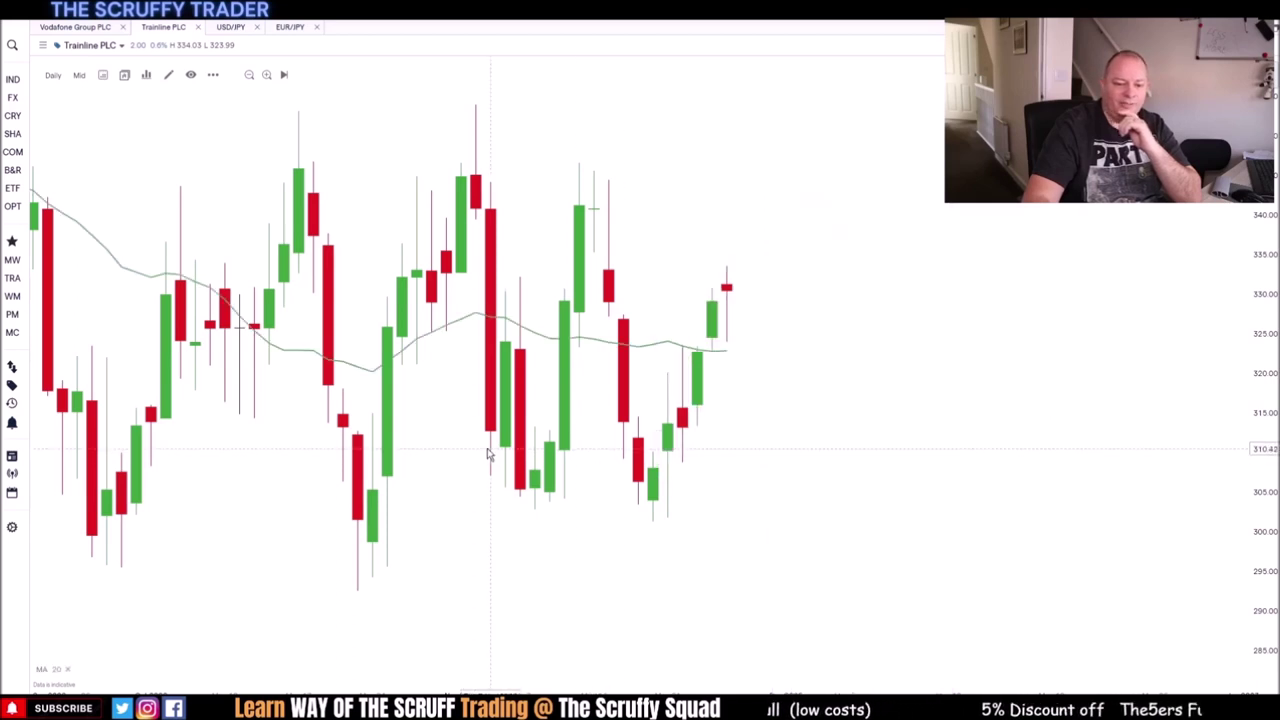
Set the averages to 5, 50 and 200 periods, coloured black, blue and red, and apply
click(42, 670)
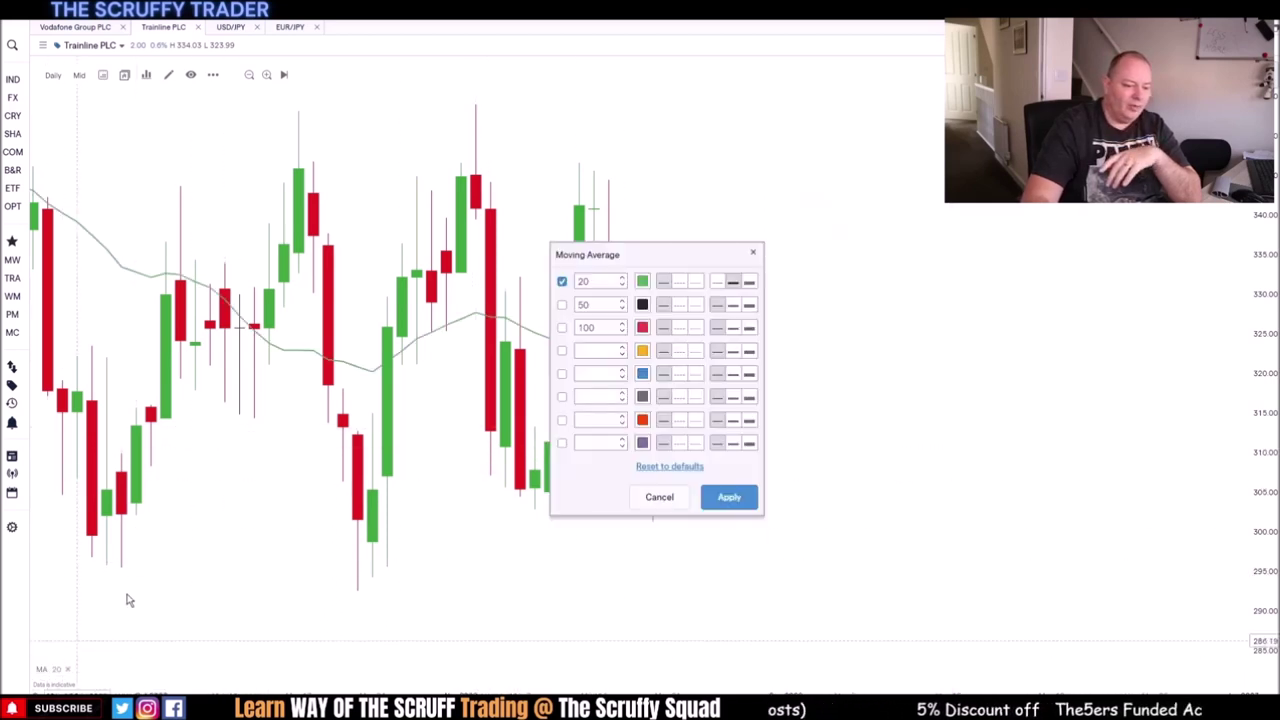
click(562, 305)
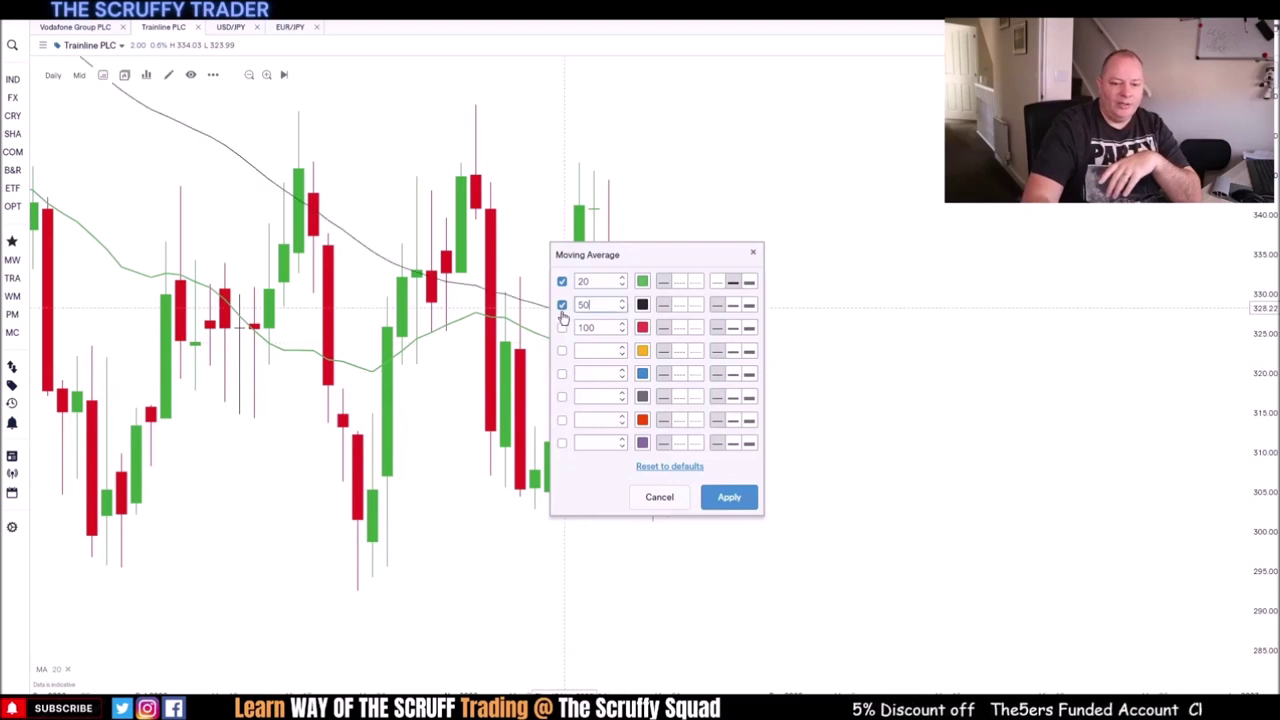
click(566, 331)
text(200)
click(642, 327)
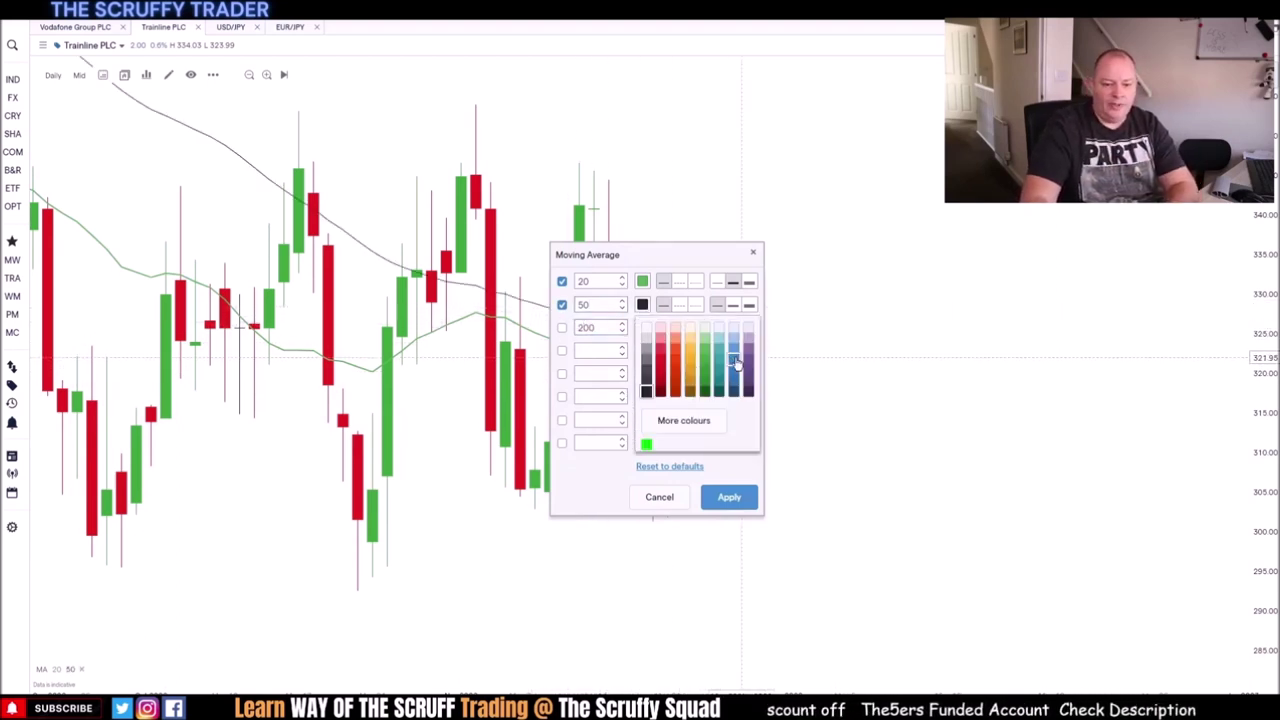
click(737, 365)
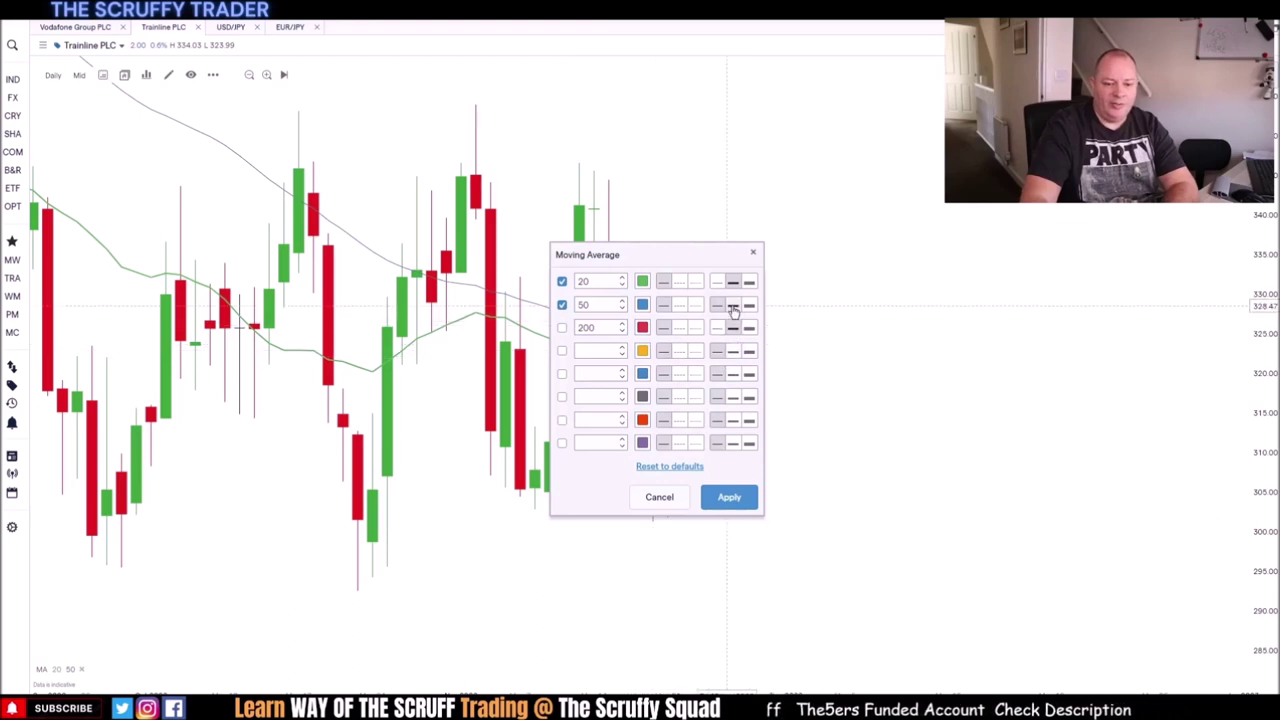
click(566, 285)
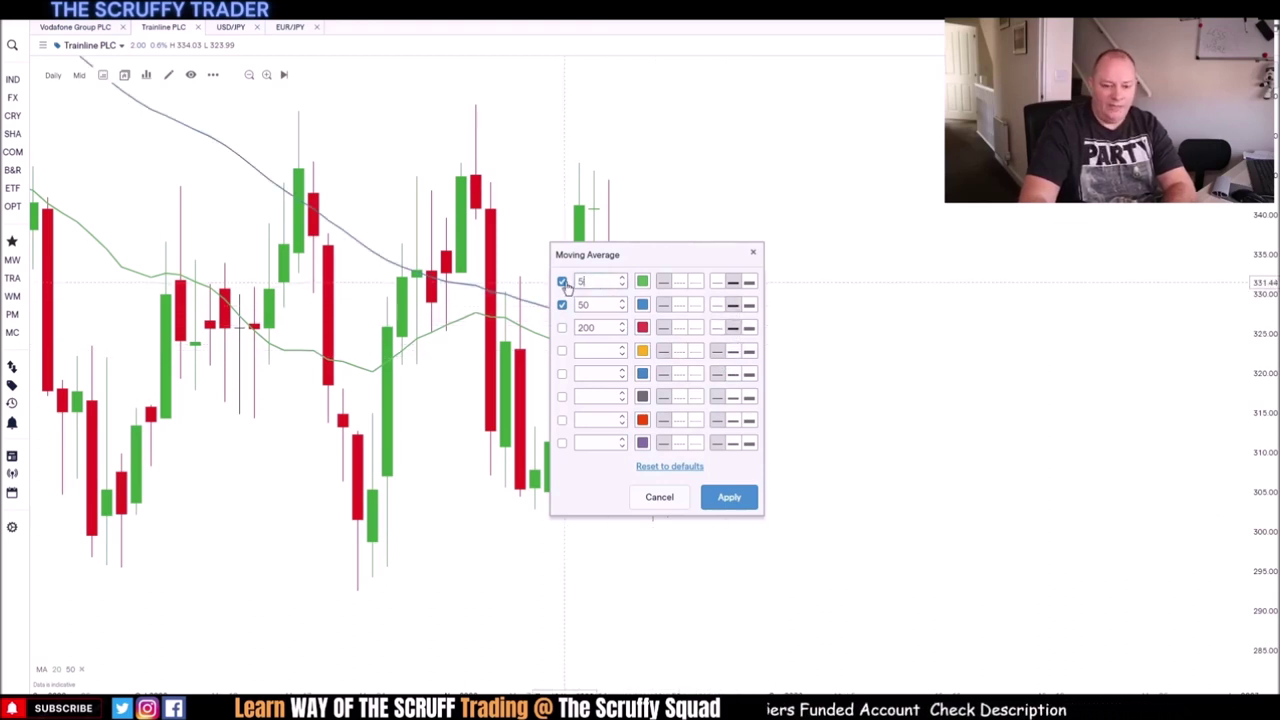
click(562, 327)
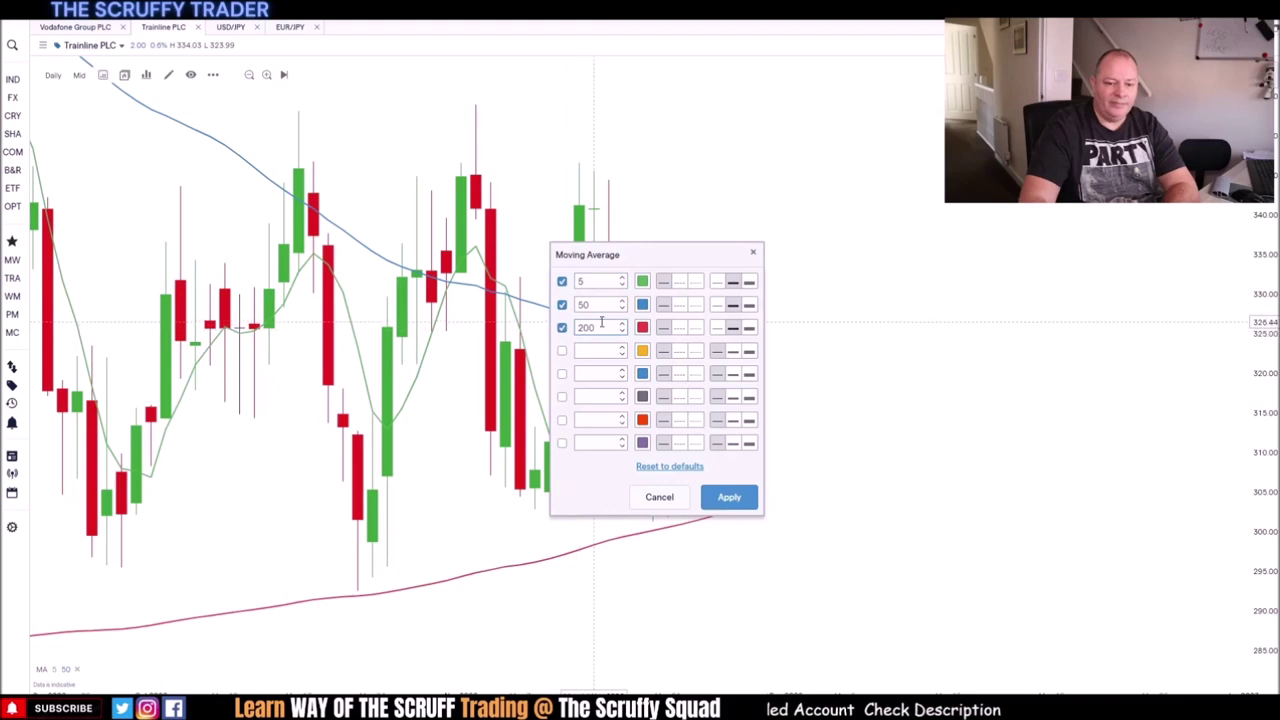
click(642, 281)
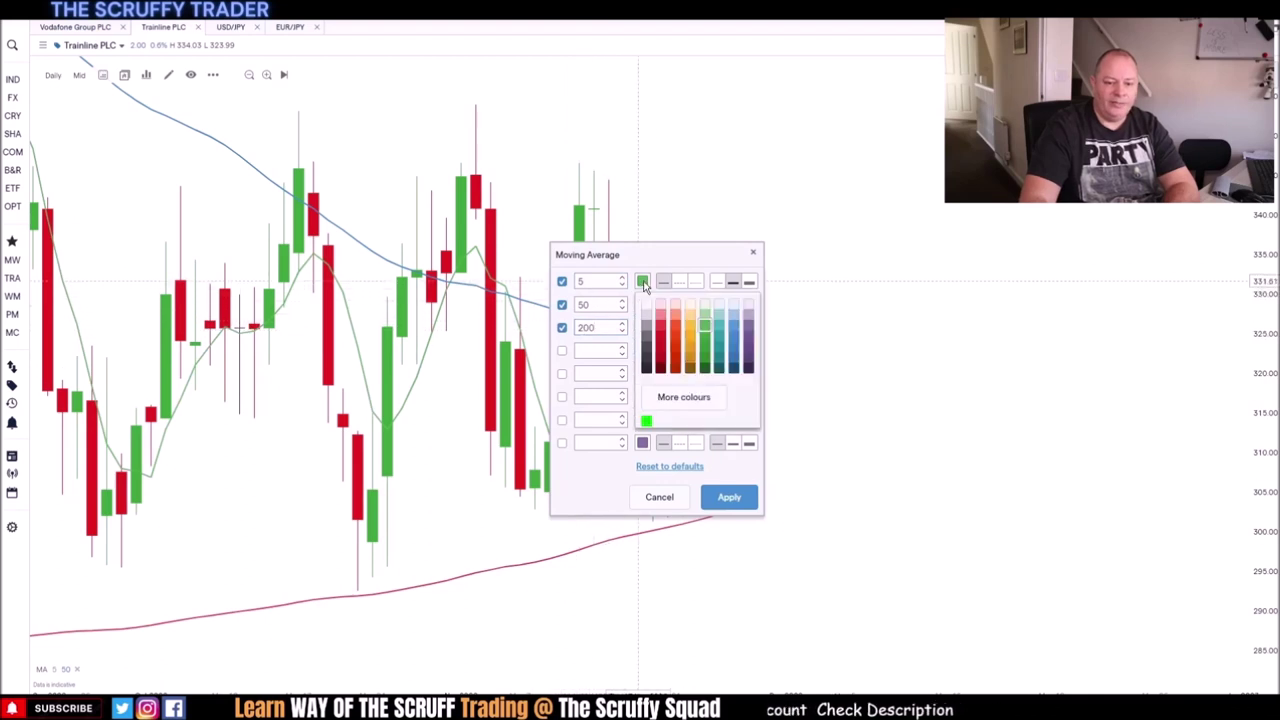
click(647, 367)
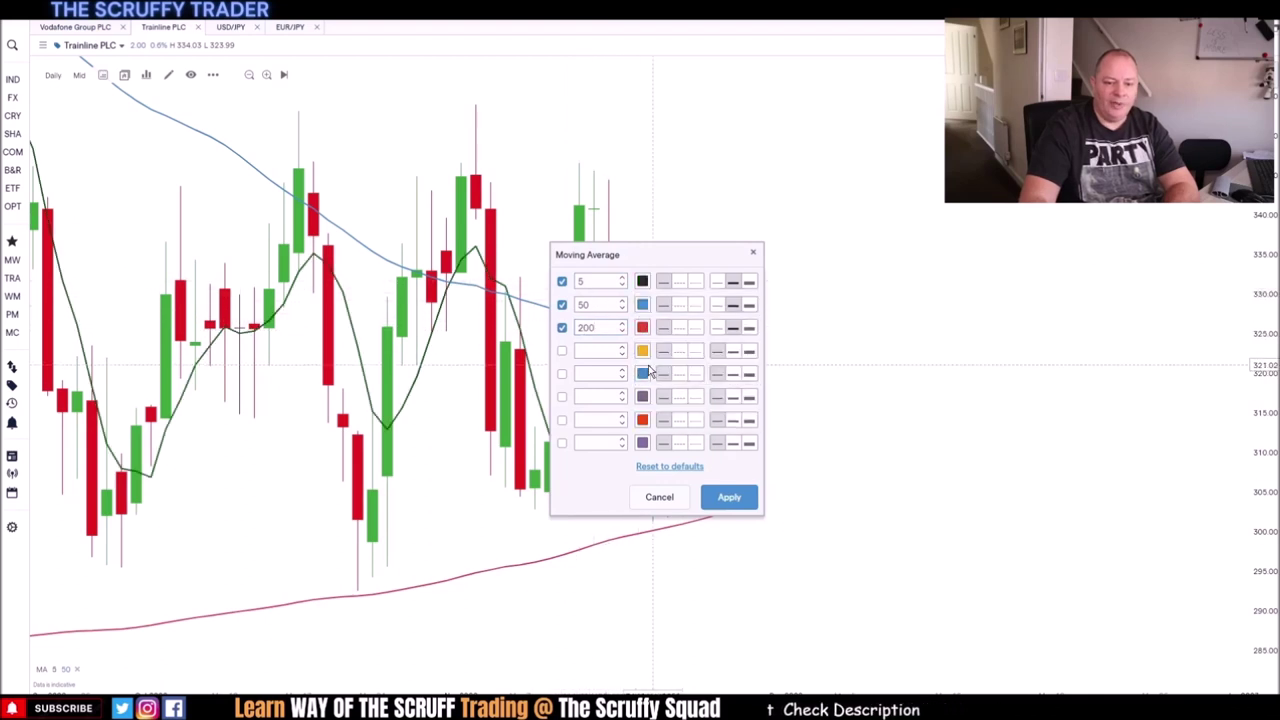
click(730, 490)
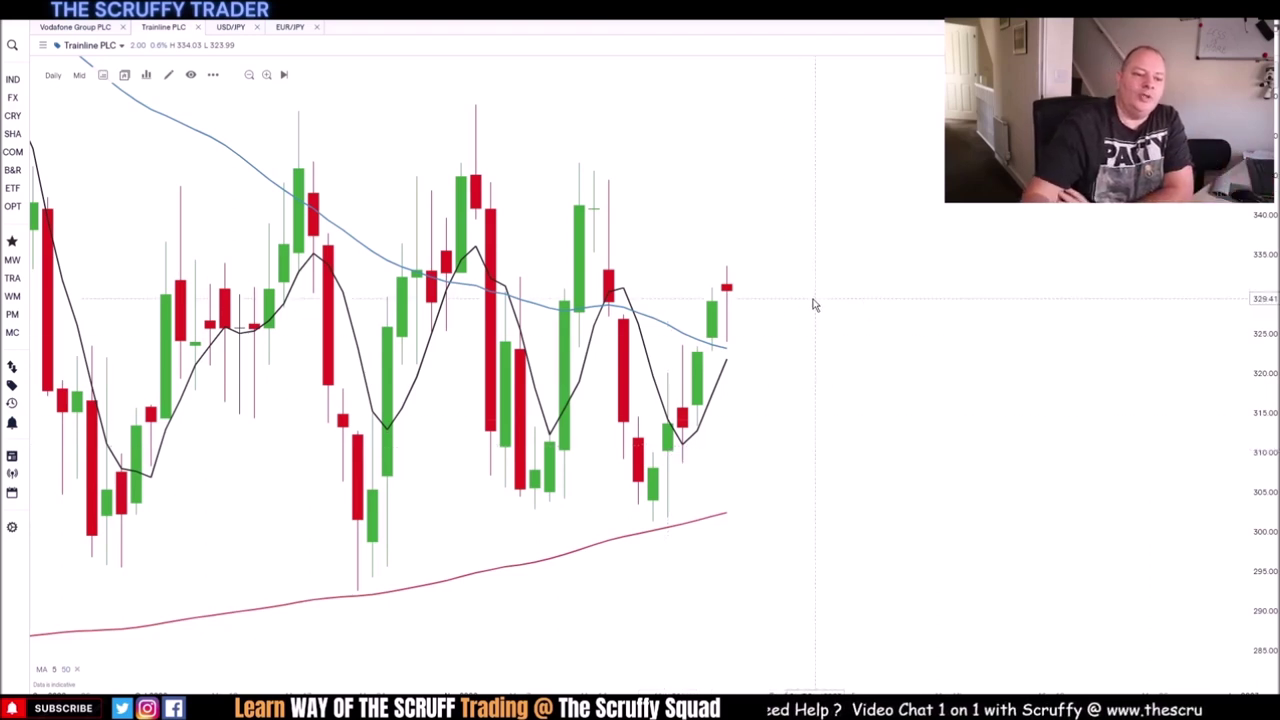
right_click(752, 324)
mouse_move(760, 368)
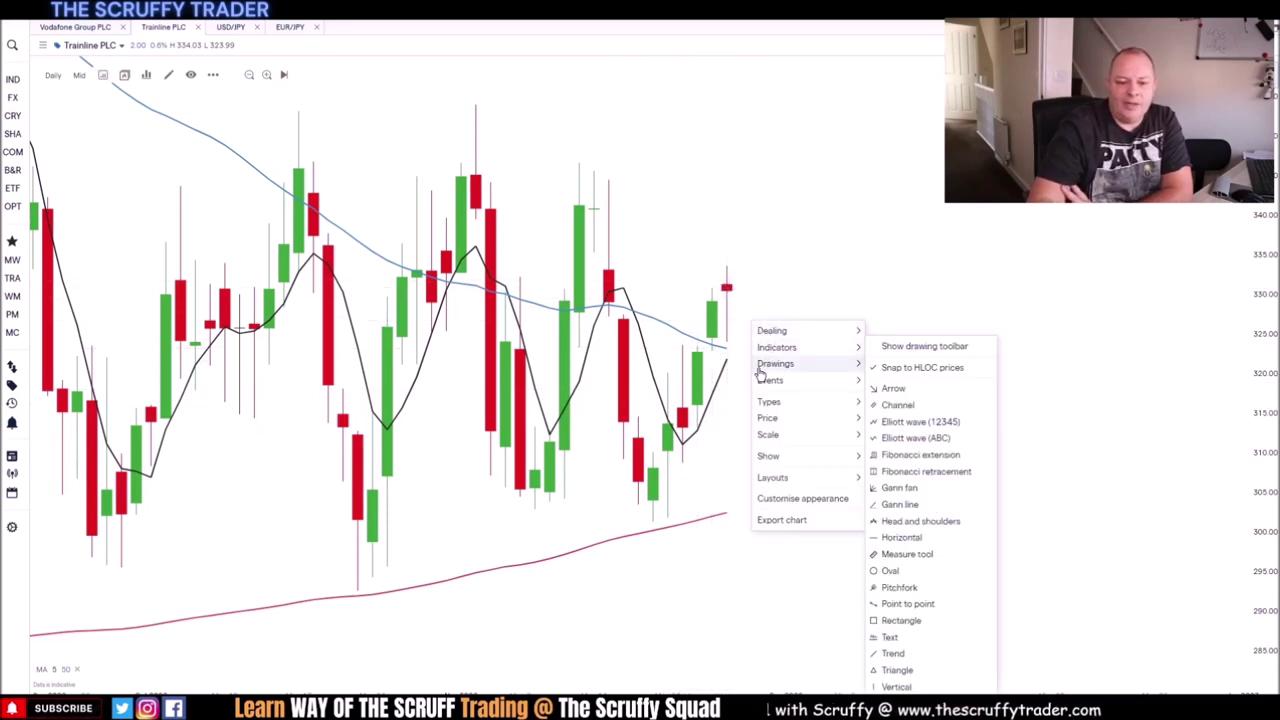
Draw a dashed point-to-point level line at the recent high near 334
click(886, 605)
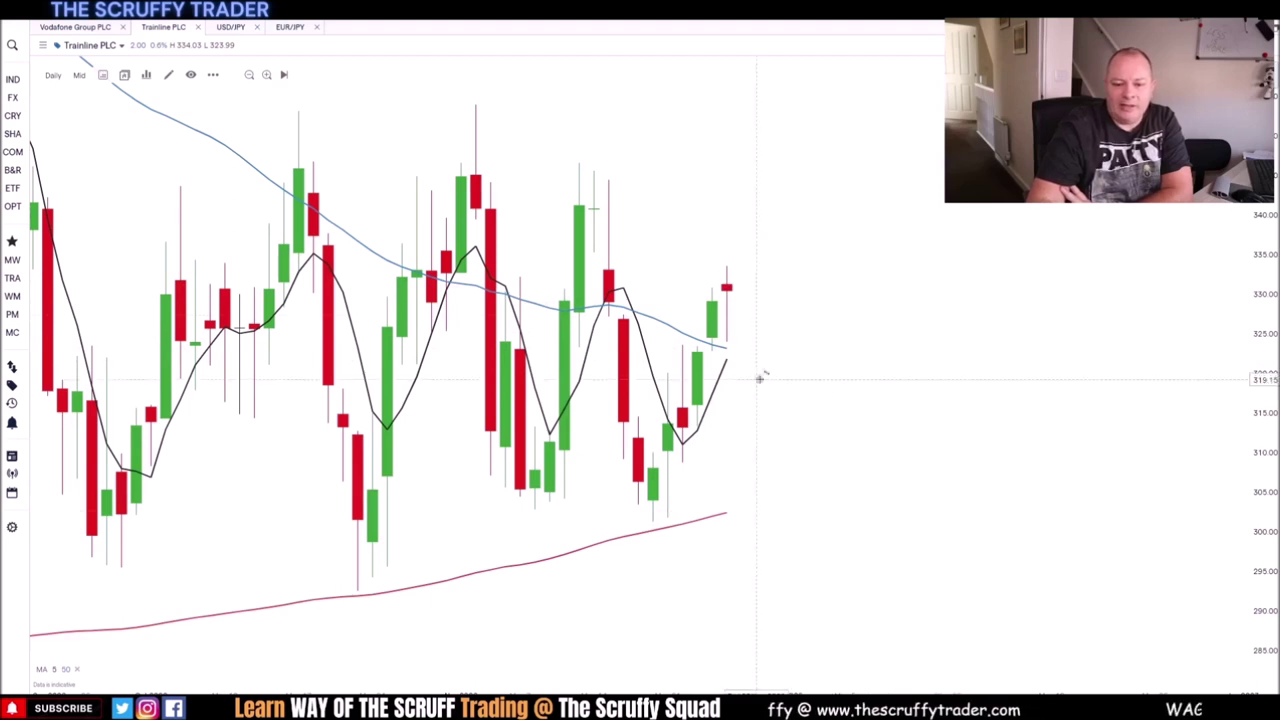
click(681, 260)
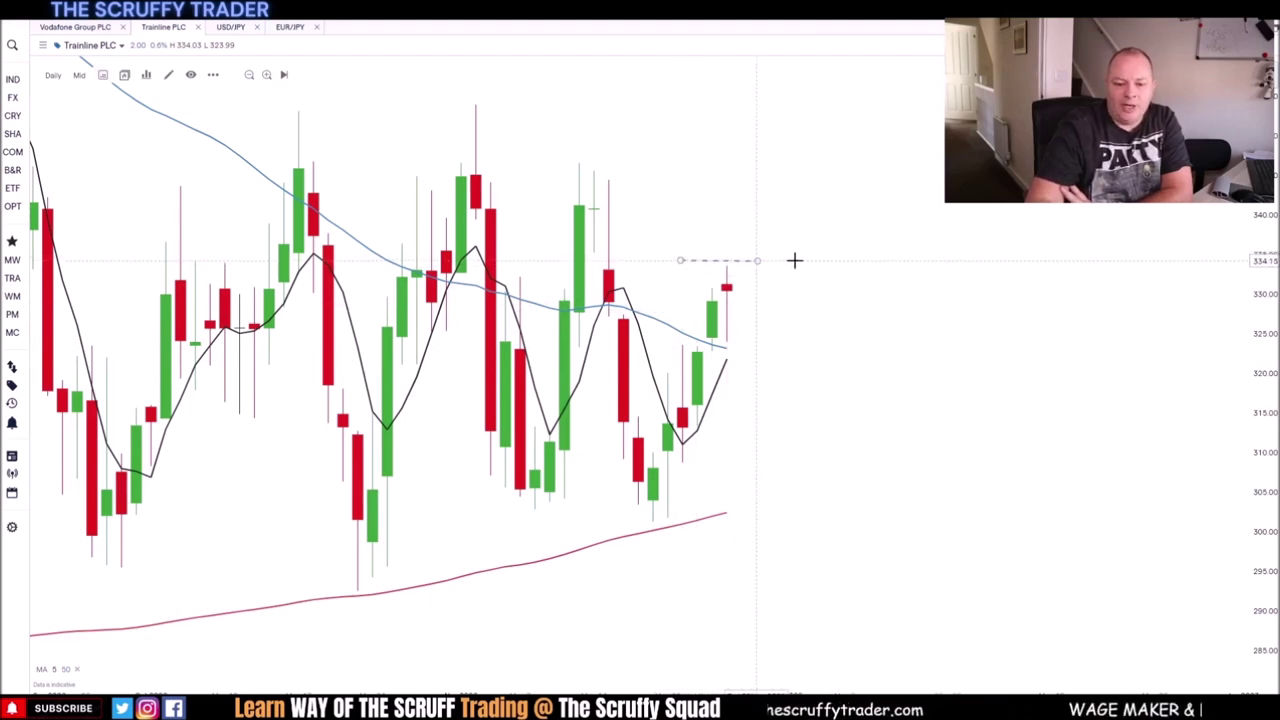
click(923, 261)
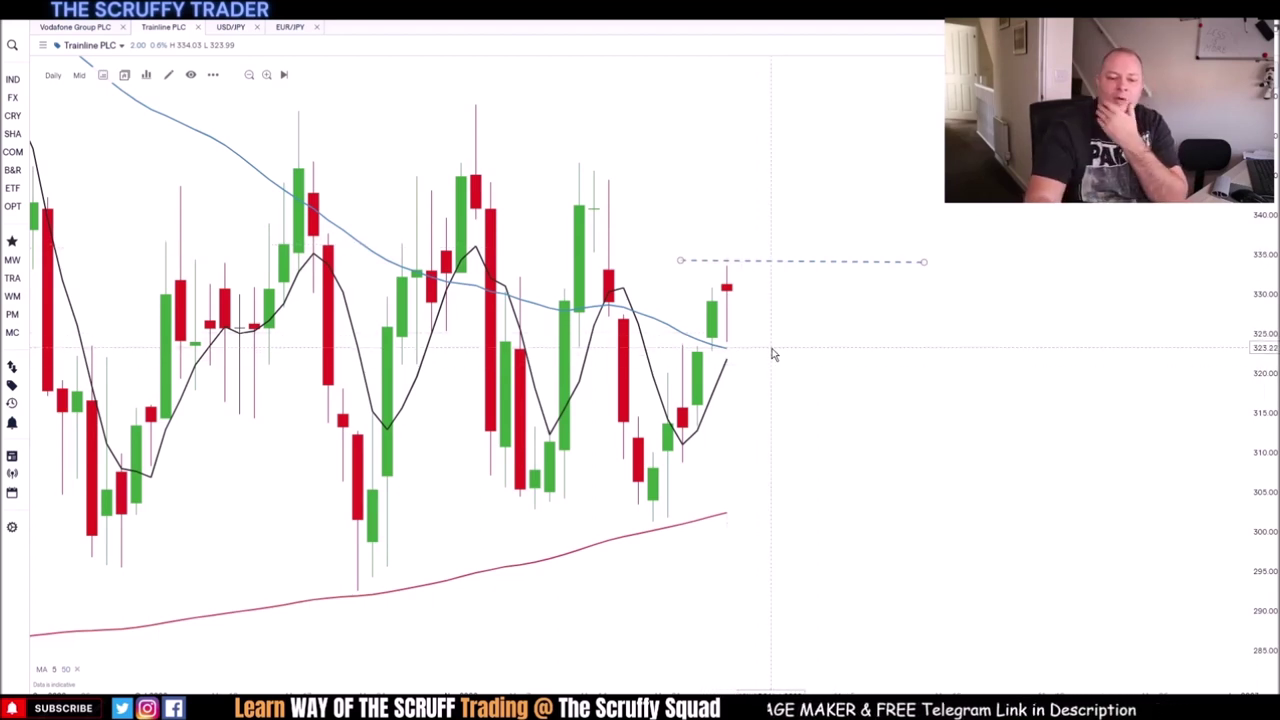
Draw a price-range measure box and lift it to project from 334.24 up to 366.78
drag(777, 391, 680, 357)
right_click(678, 358)
mouse_move(688, 398)
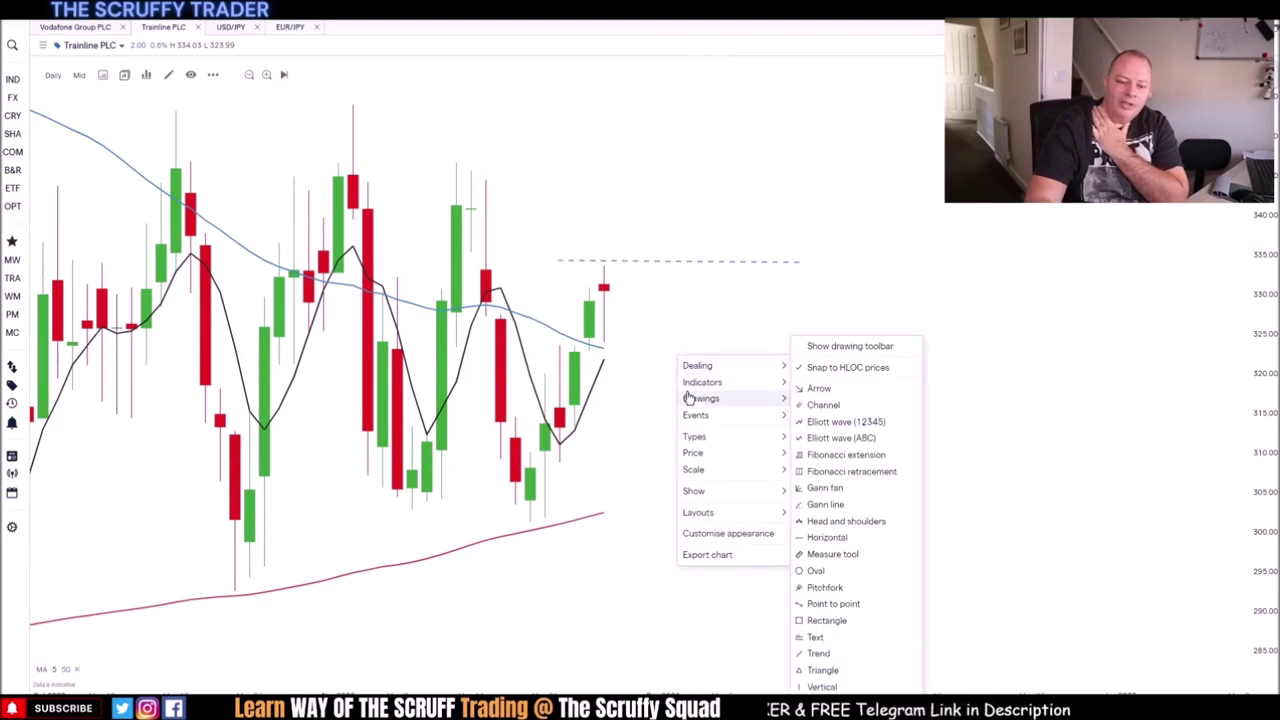
click(824, 553)
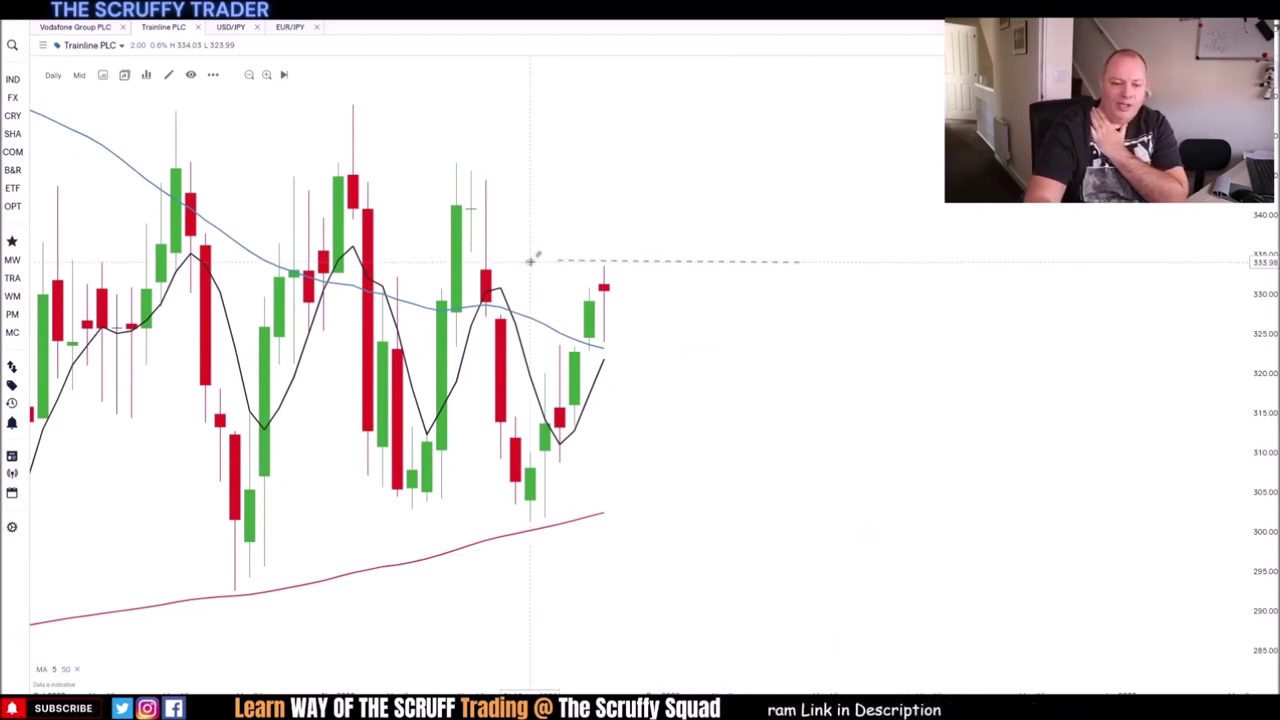
drag(530, 259, 693, 517)
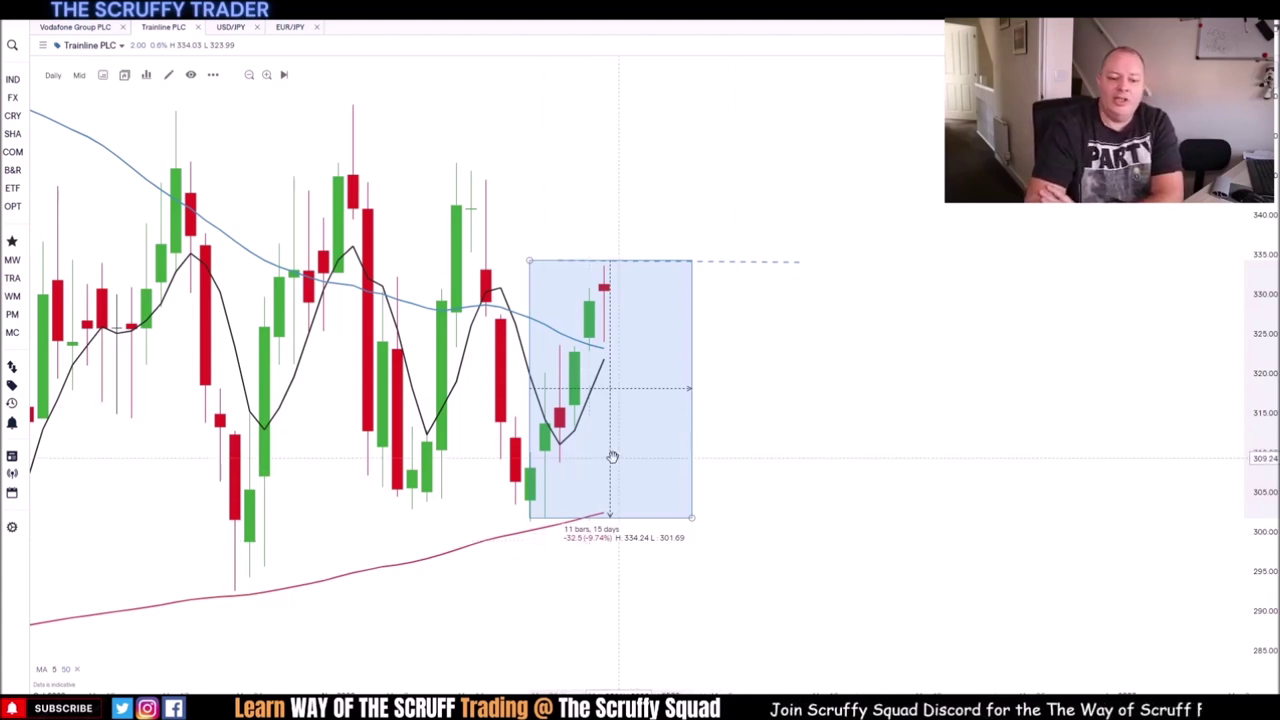
drag(620, 506, 622, 251)
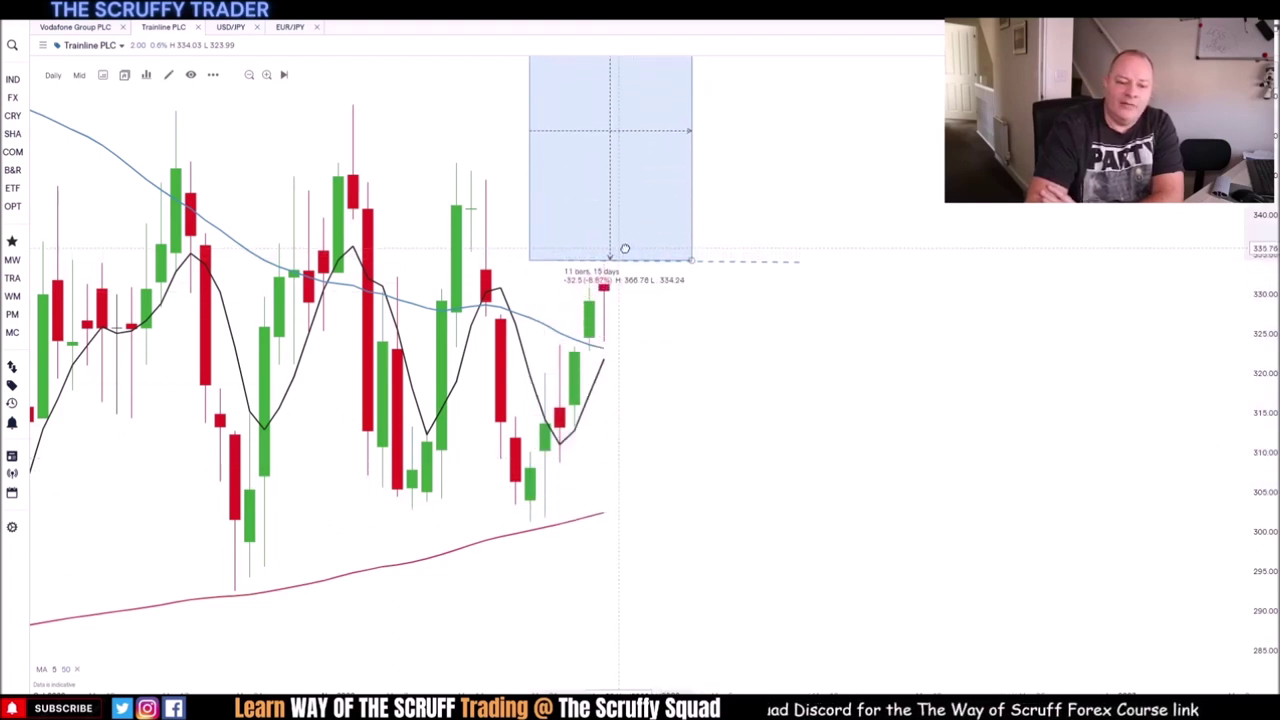
drag(691, 394, 694, 586)
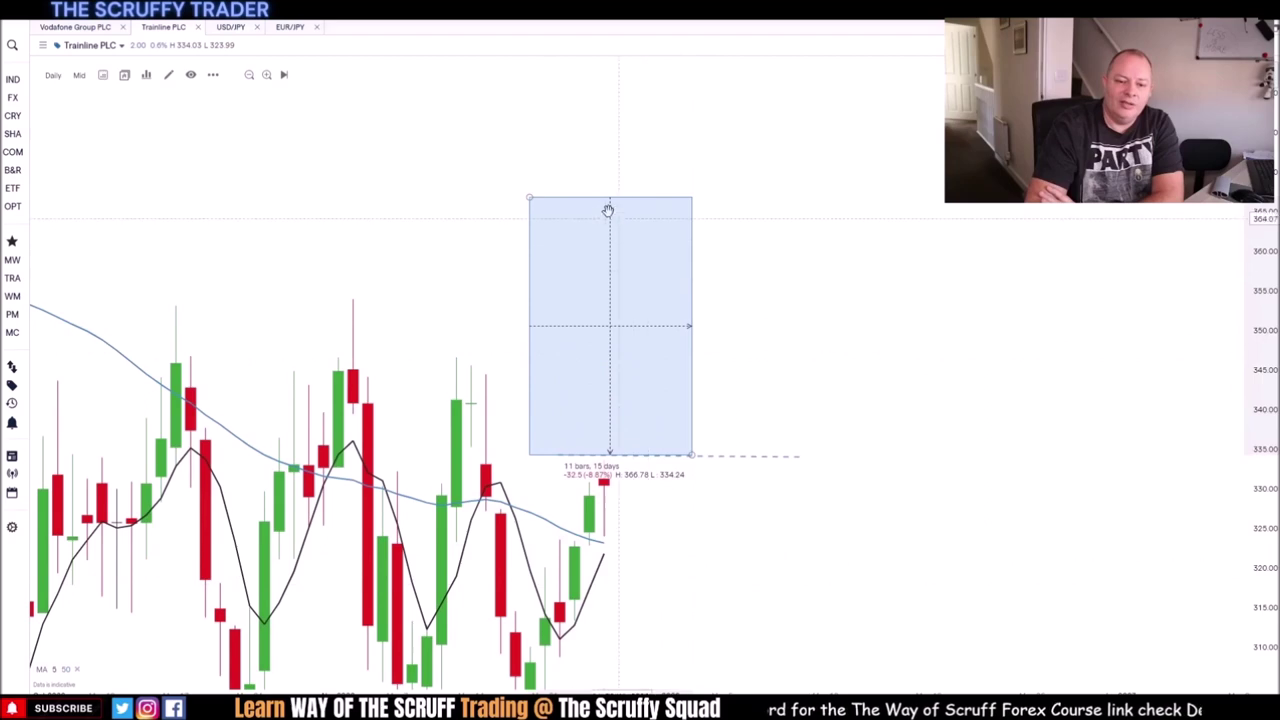
Place horizontal levels at the measure box top and at its midline near 350
right_click(422, 225)
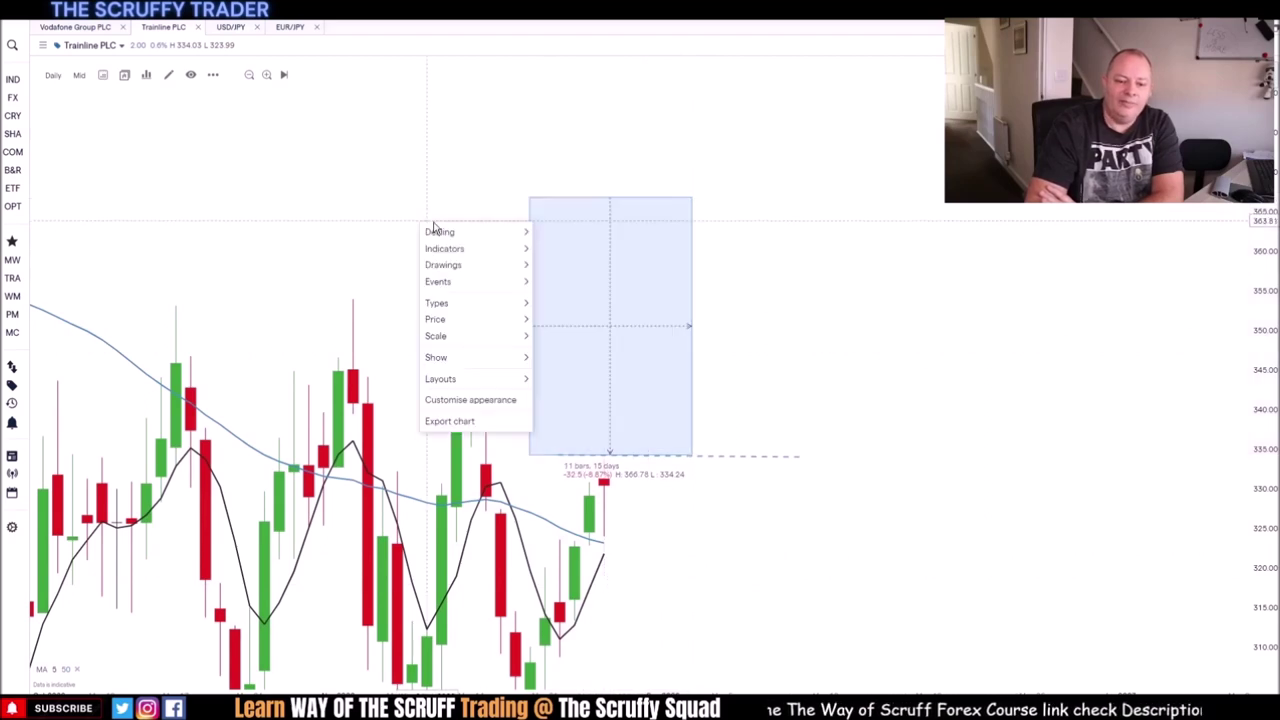
mouse_move(451, 268)
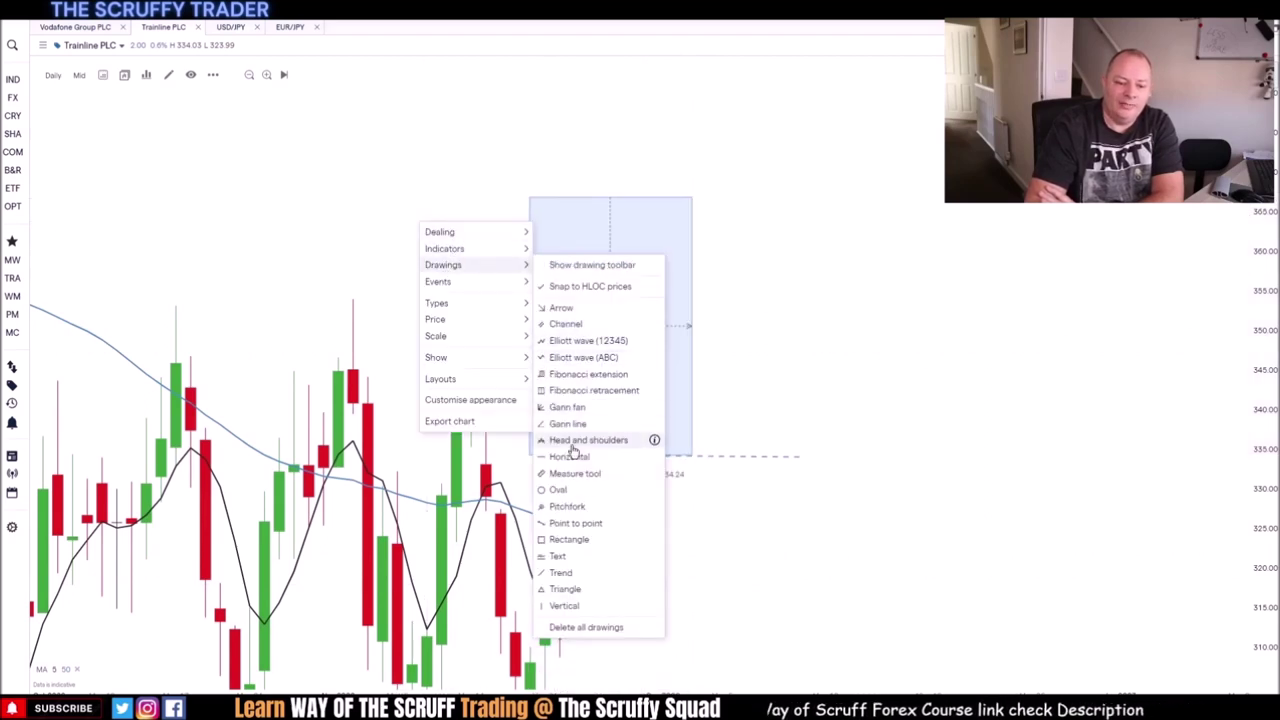
click(567, 539)
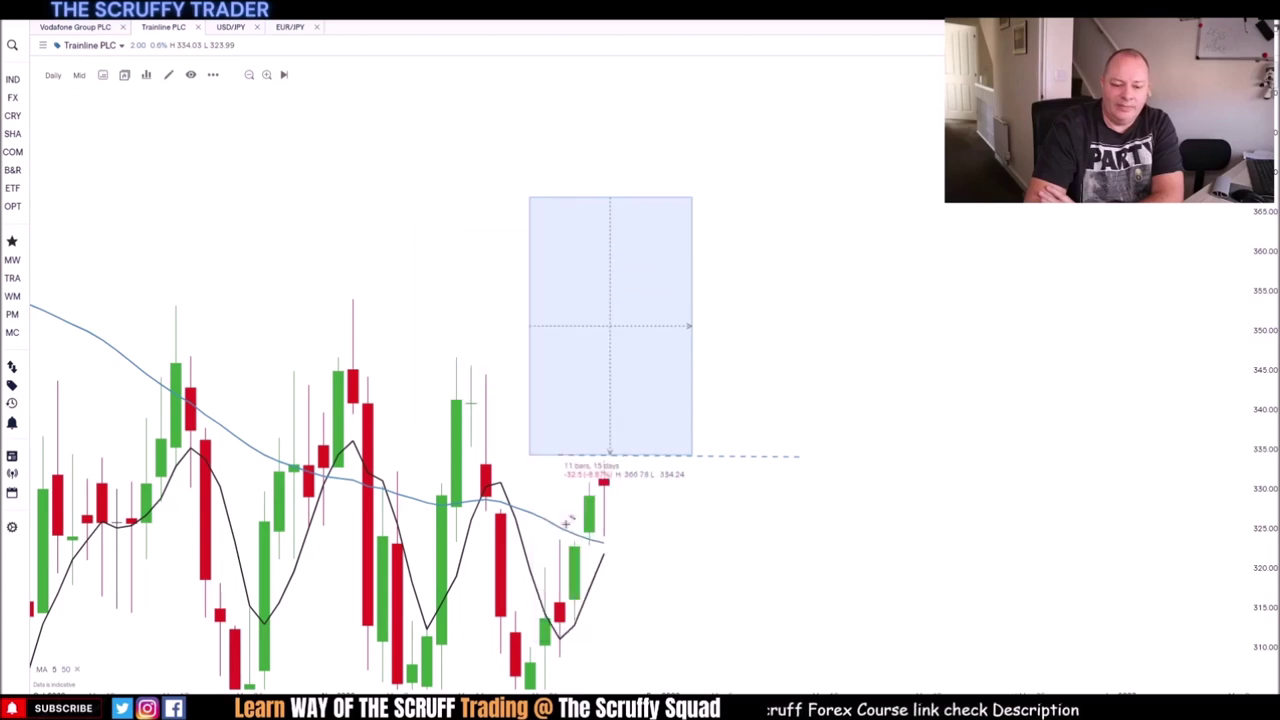
click(503, 197)
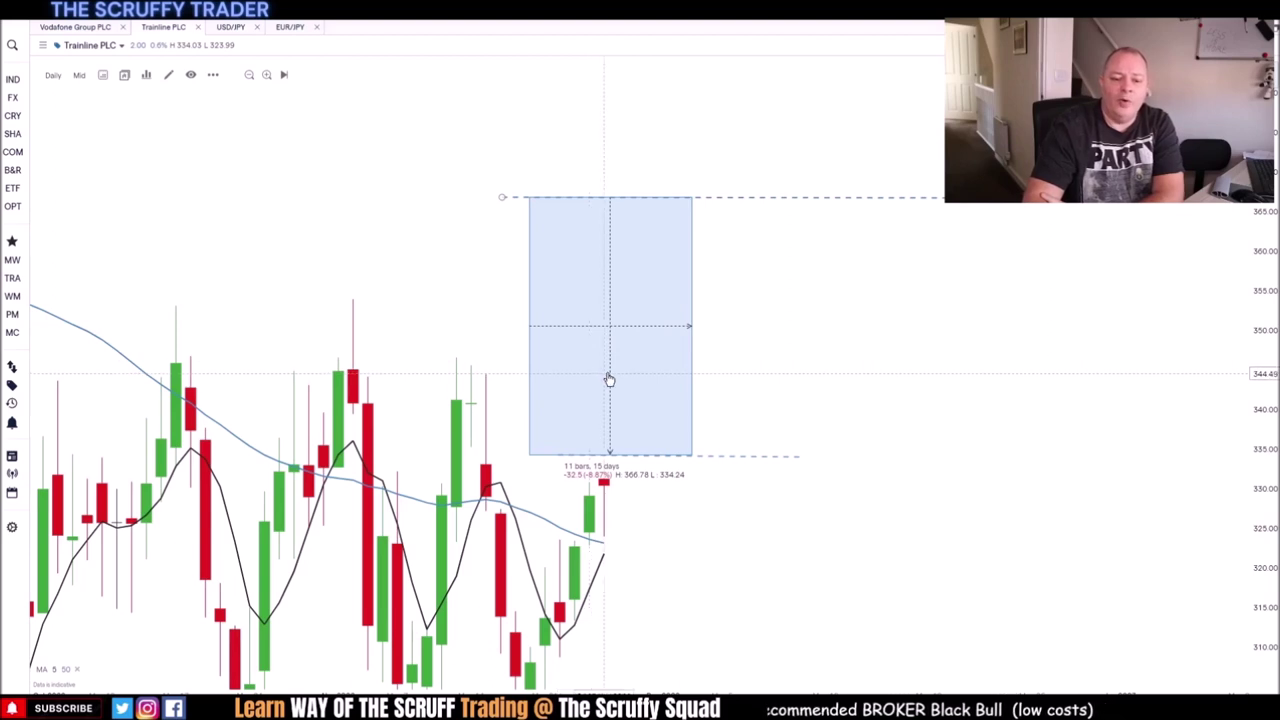
right_click(743, 204)
click(754, 226)
drag(736, 222, 723, 326)
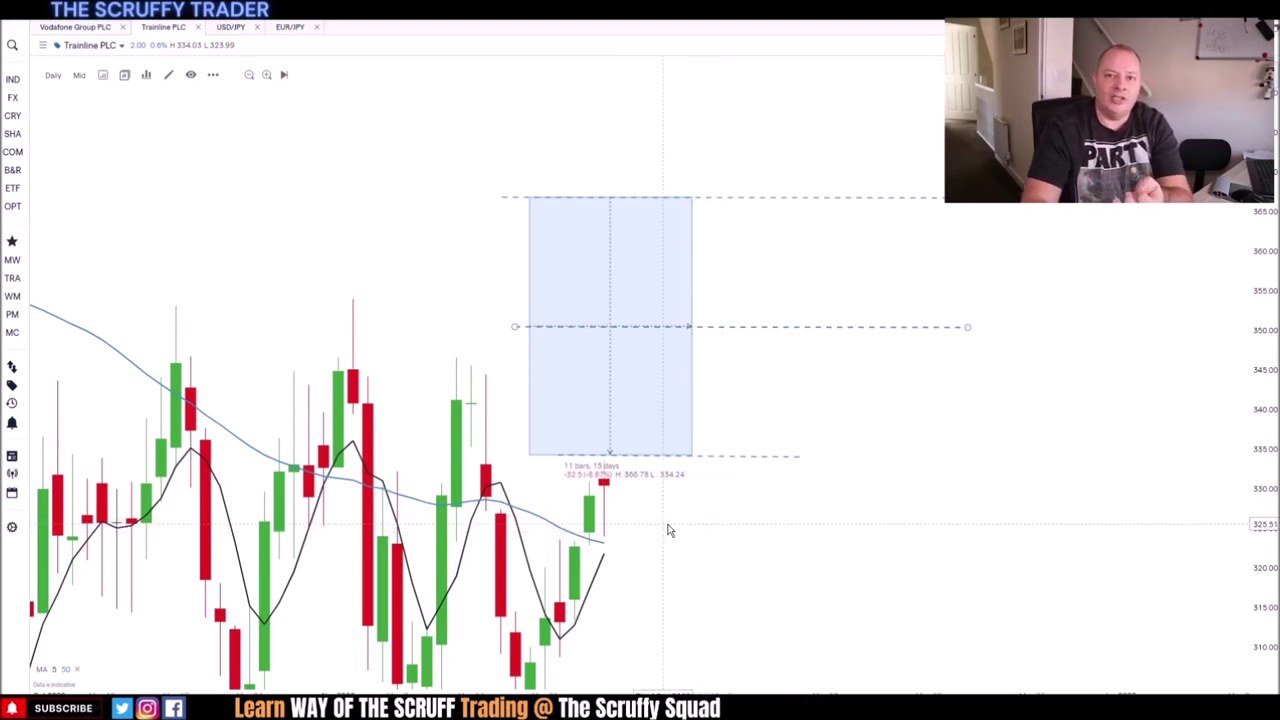
Move the measure box up to start at 350, then bring the SHARES workbook over the chart
drag(640, 434, 686, 333)
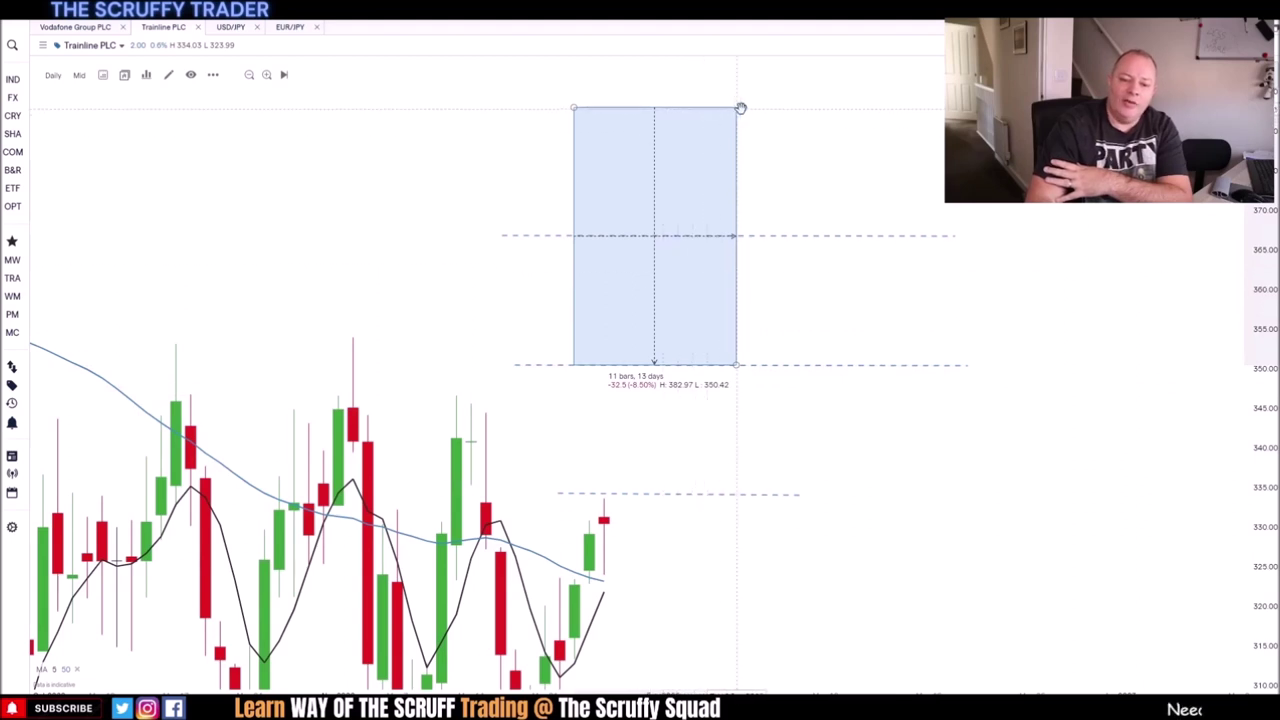
drag(760, 117, 751, 243)
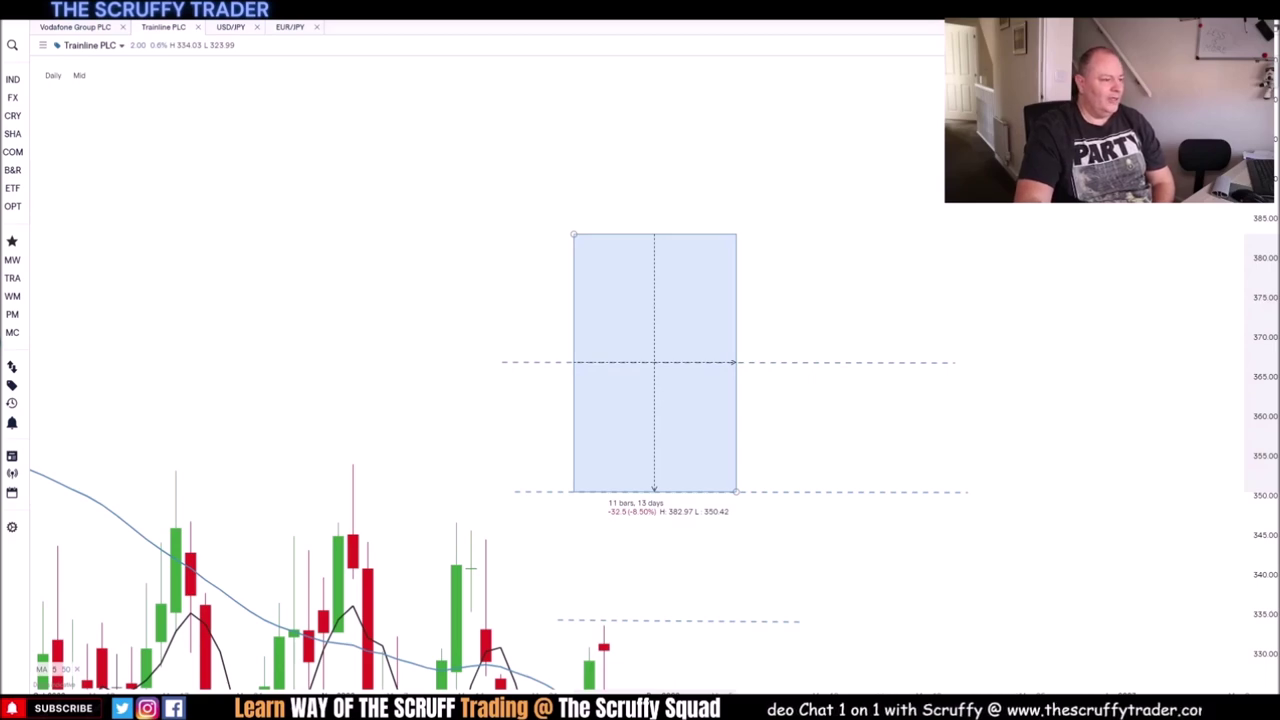
drag(0, 82, 578, 130)
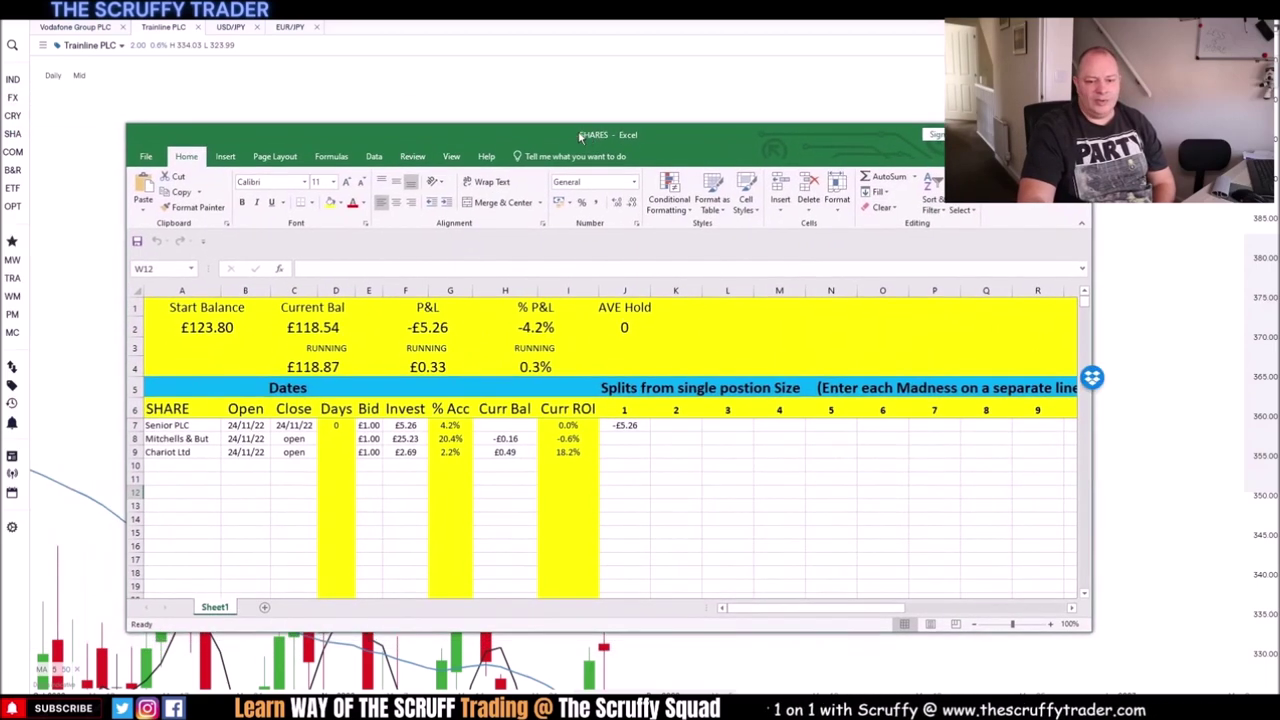
Maximize Excel and enter Train in row 10: opened 26/11/22, status open, £1.00 bid
click(1022, 134)
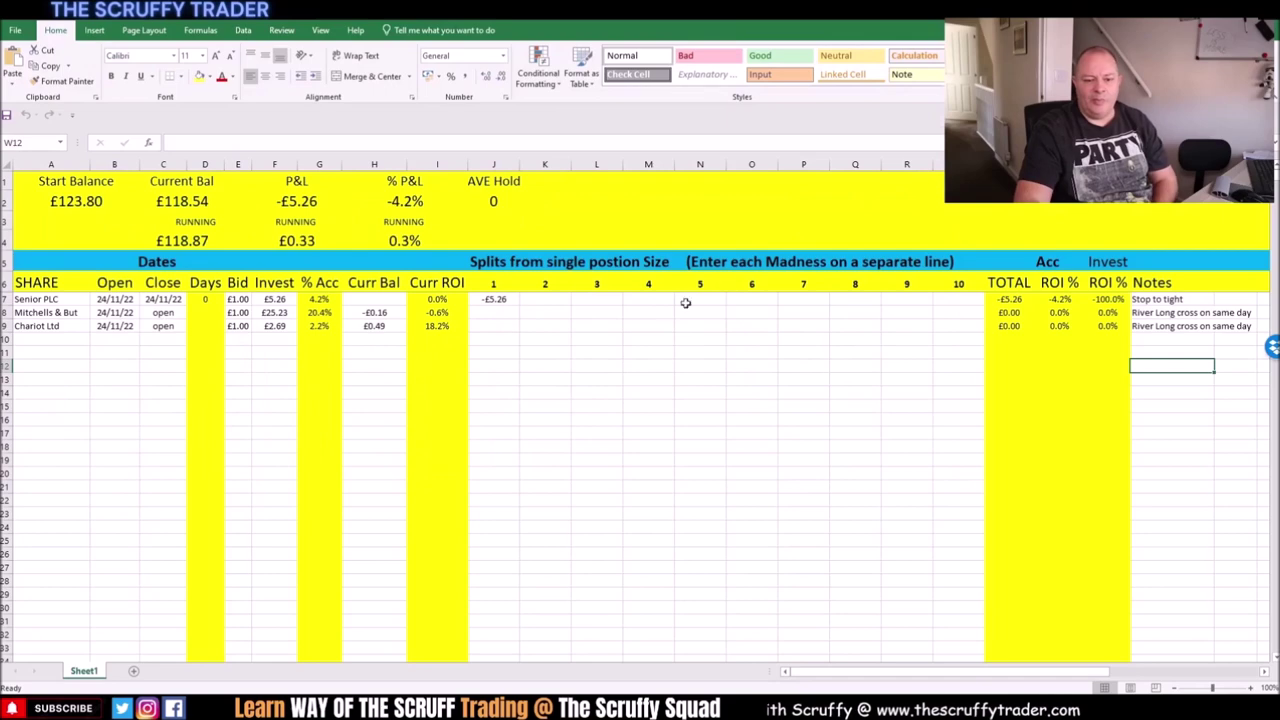
click(46, 340)
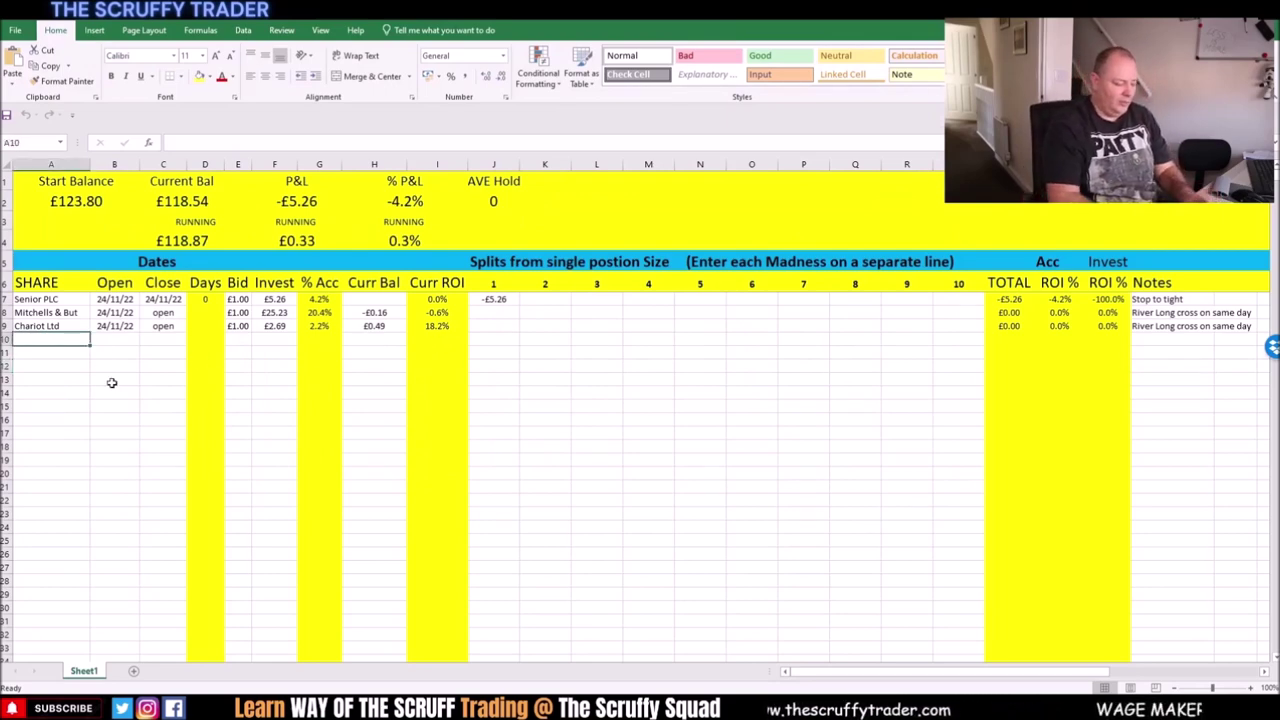
text(Train)
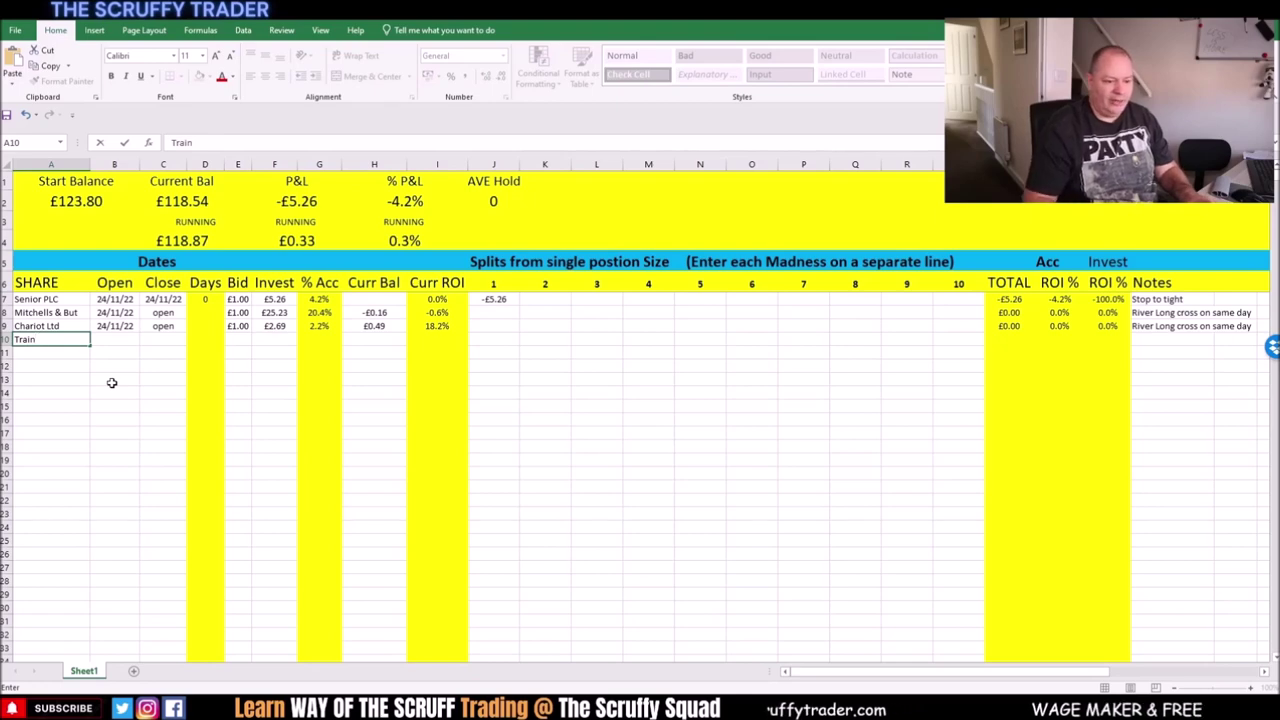
key(Tab)
key(ctrl+semicolon)
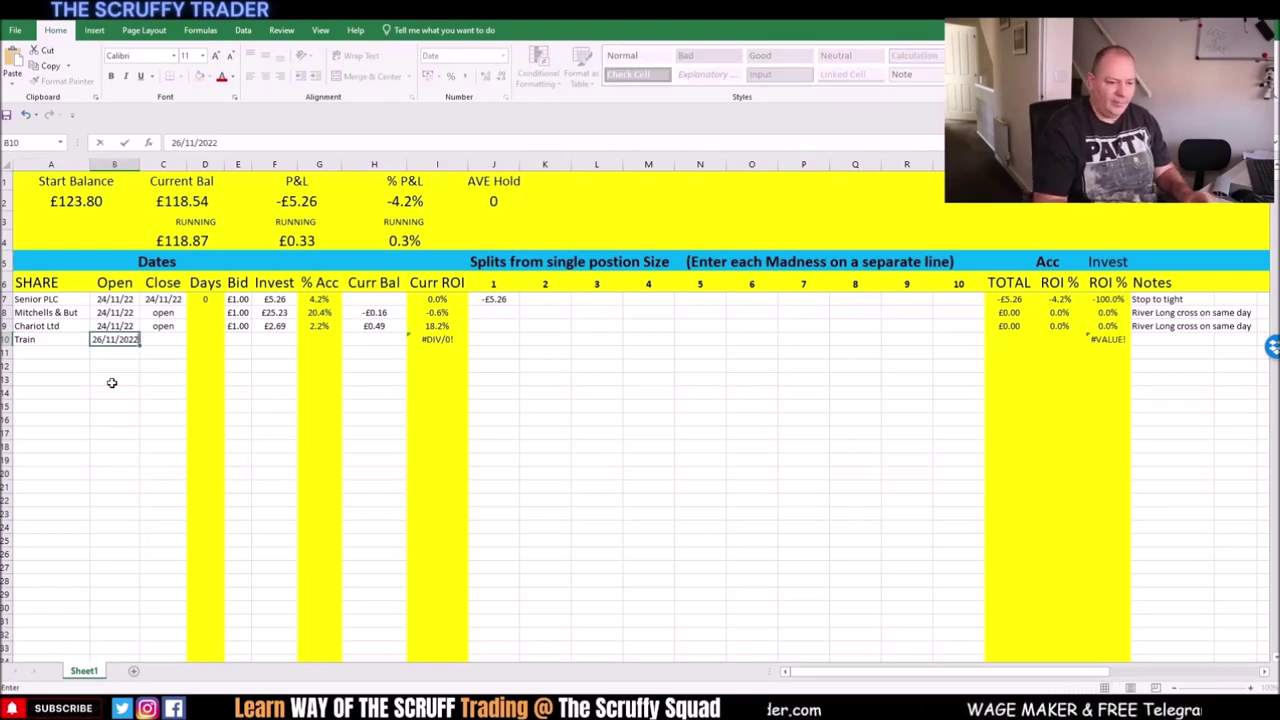
key(Tab)
text(op)
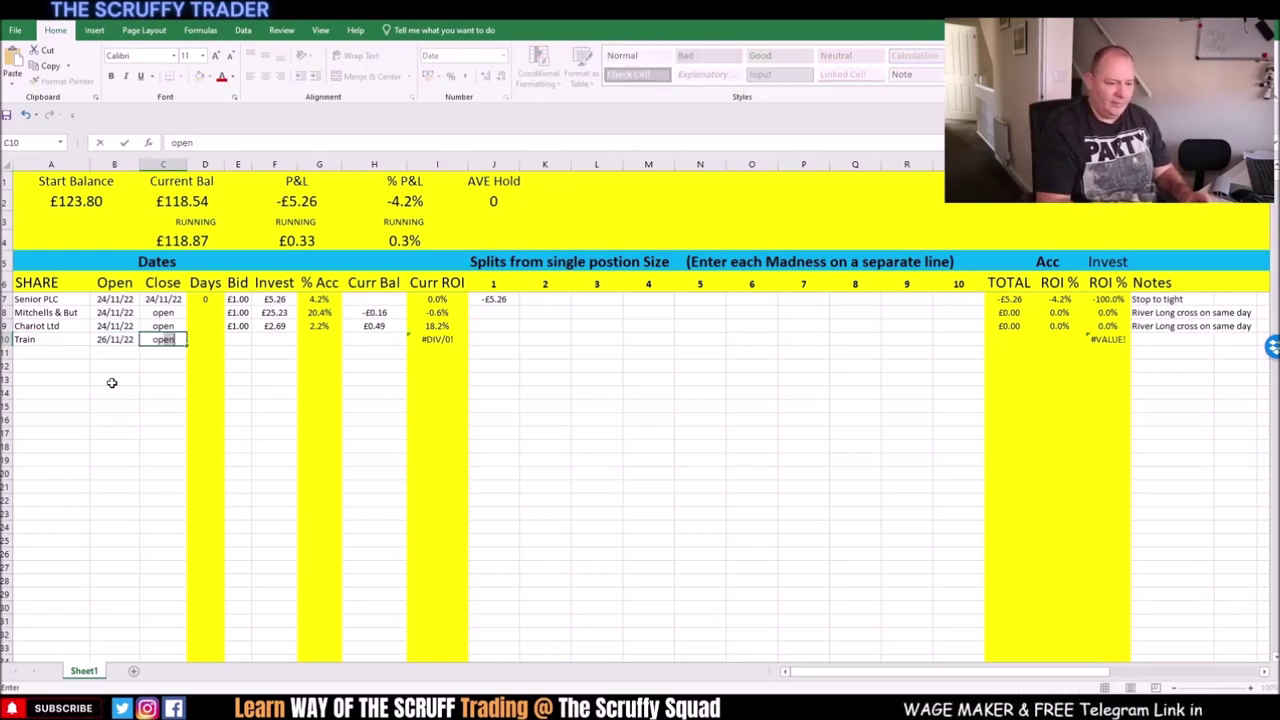
key(Tab)
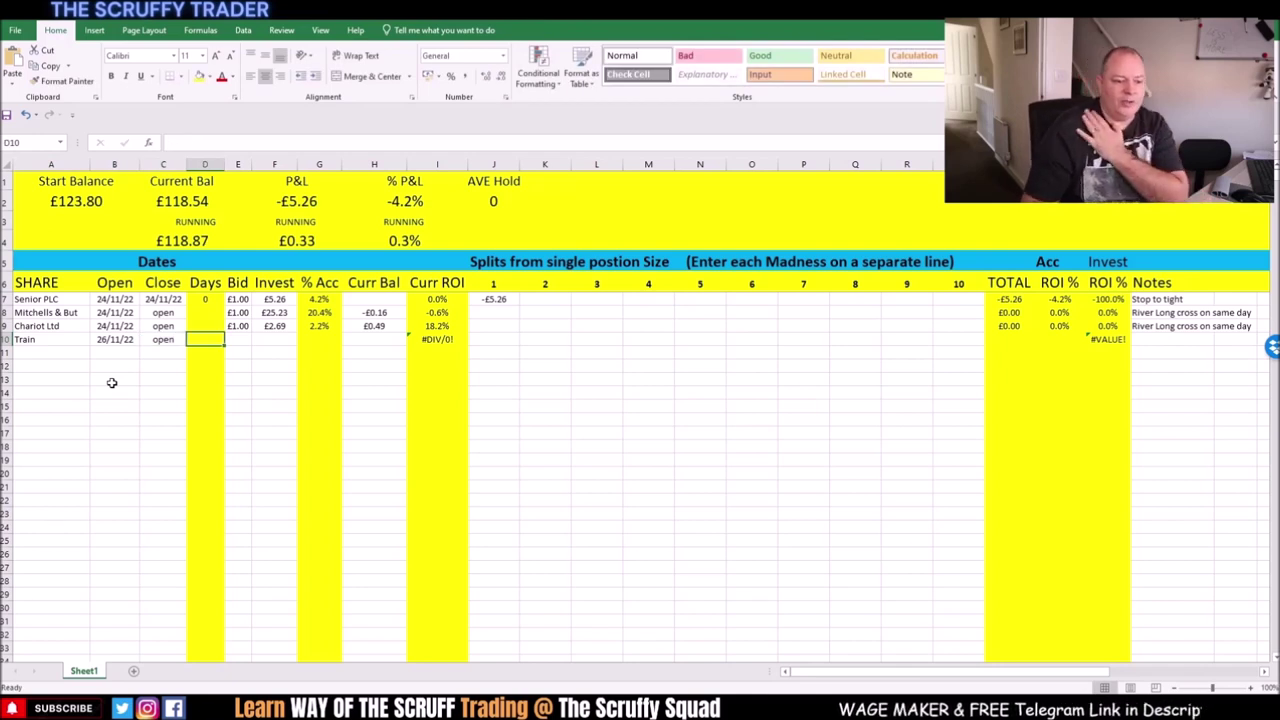
key(Tab)
text(1)
key(Tab)
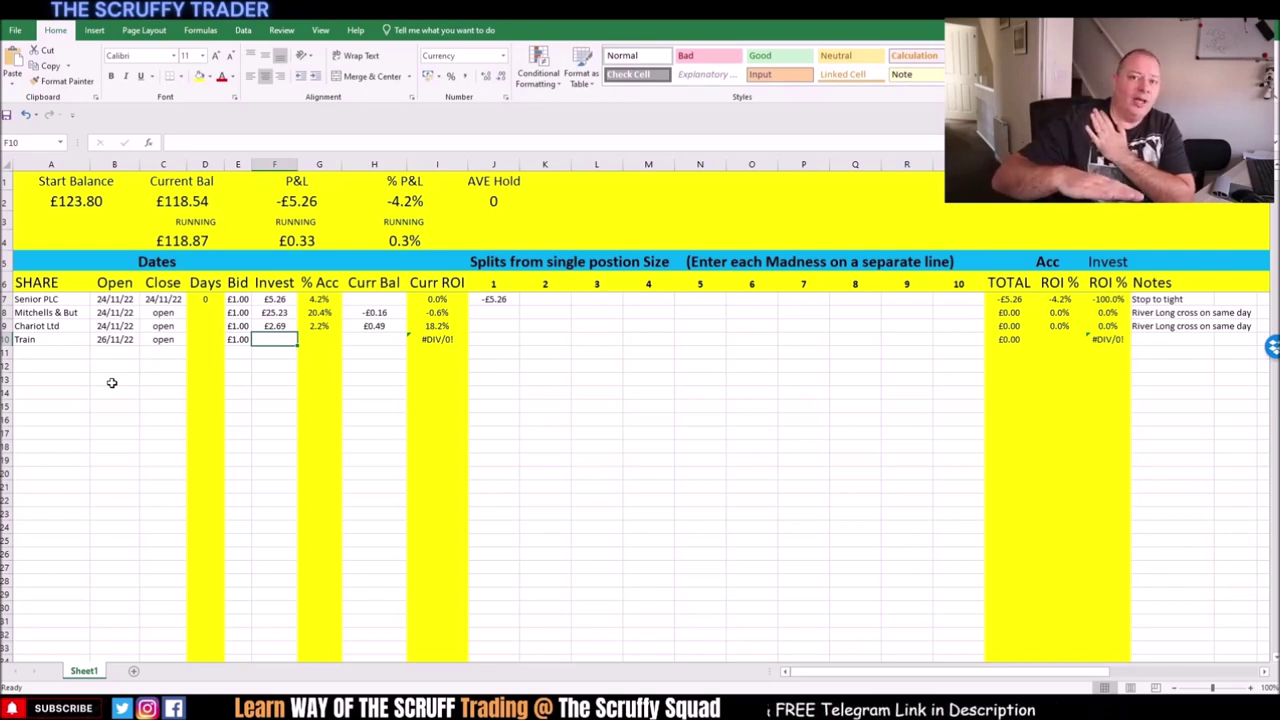
Enter £32.00 in F10 as Train's investment, 25.8% of the account
text(32)
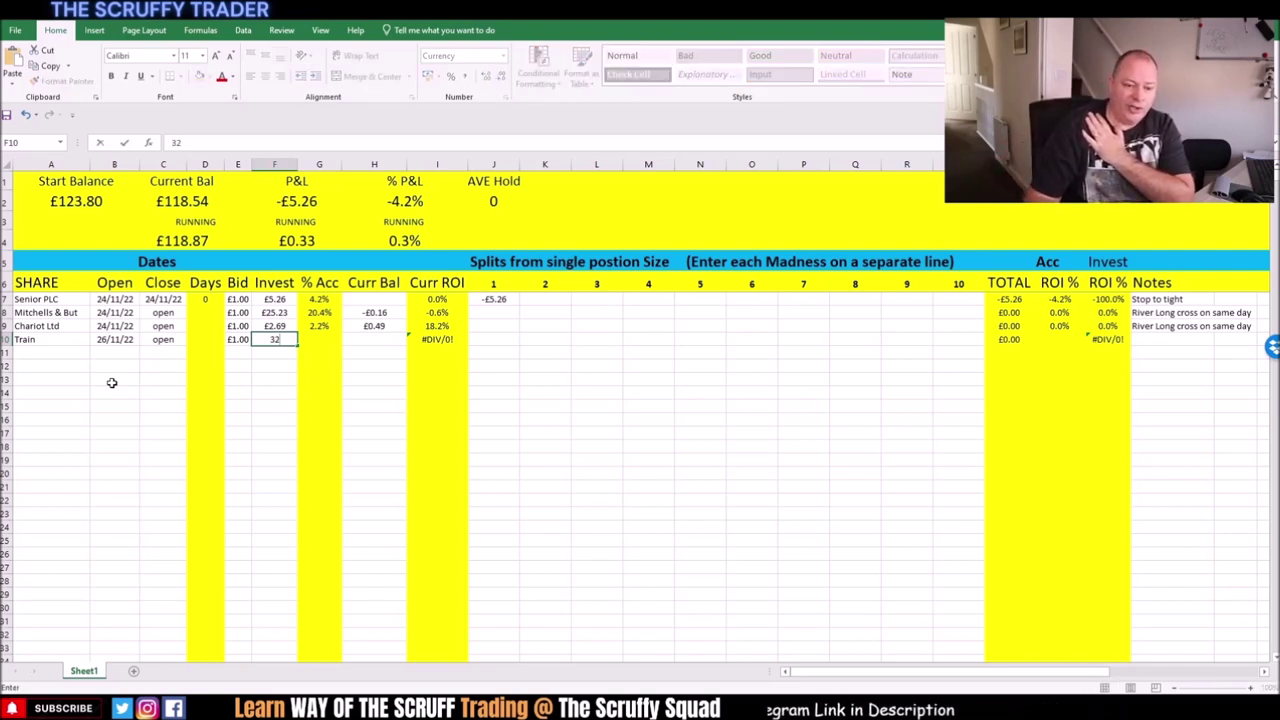
key(Tab)
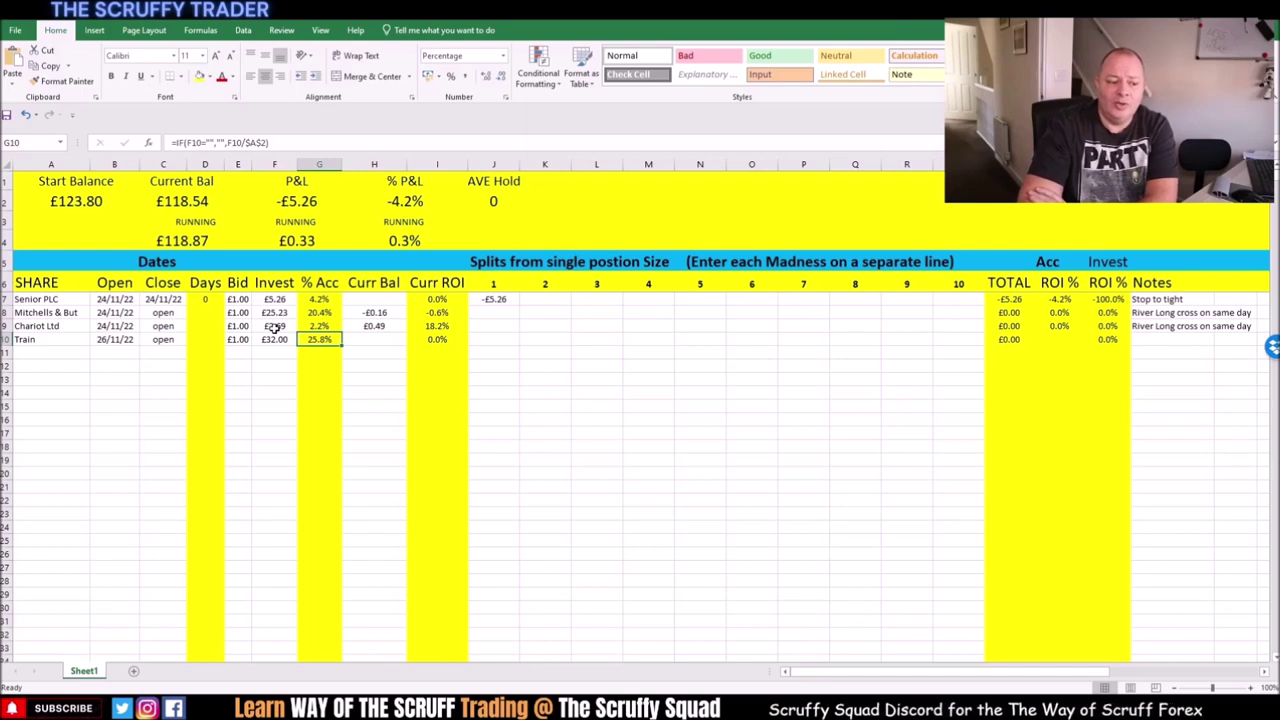
Enter a £10.00 first split in J10, giving 31.3% ROI and a £128.54 balance
click(371, 341)
click(503, 339)
click(544, 339)
click(600, 341)
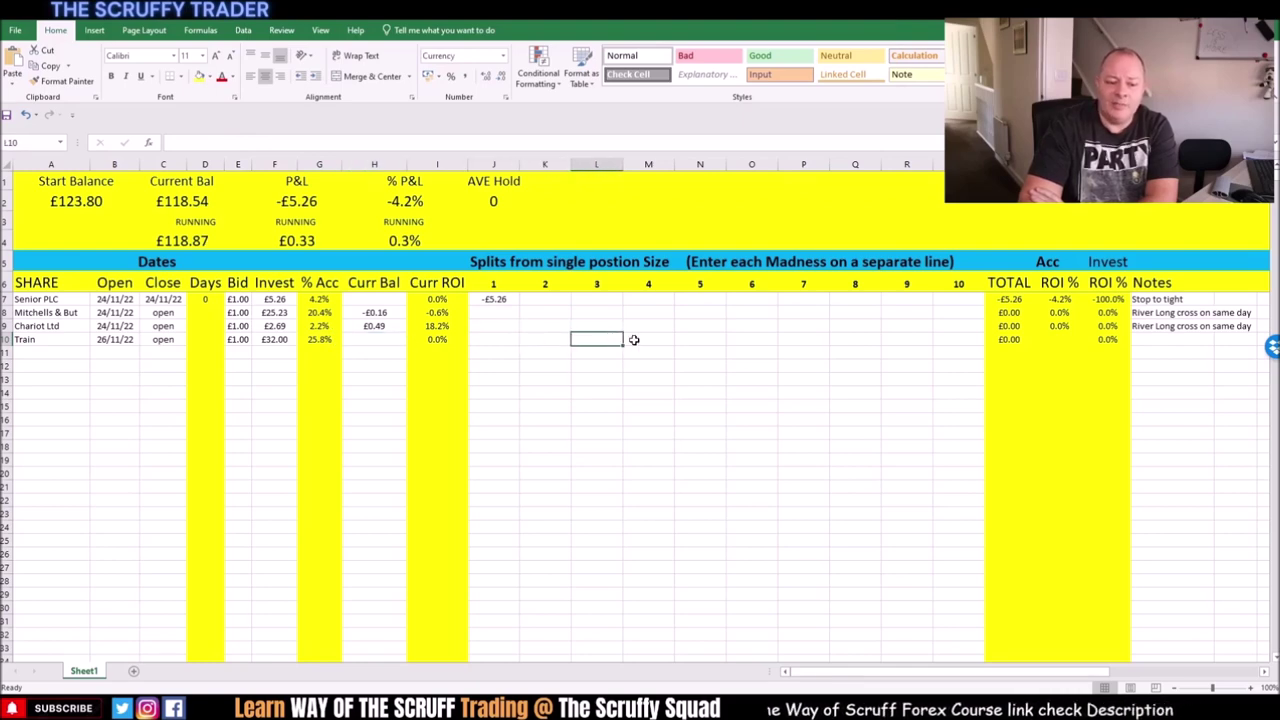
click(670, 340)
click(735, 341)
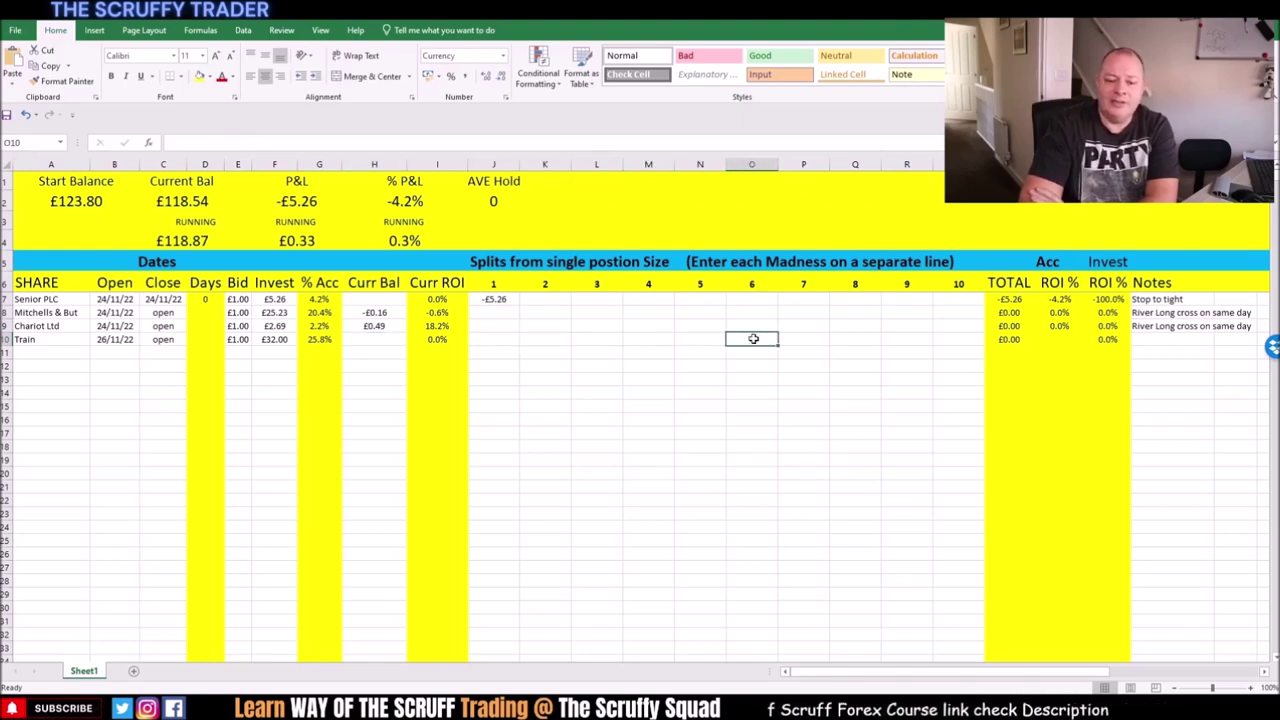
click(503, 340)
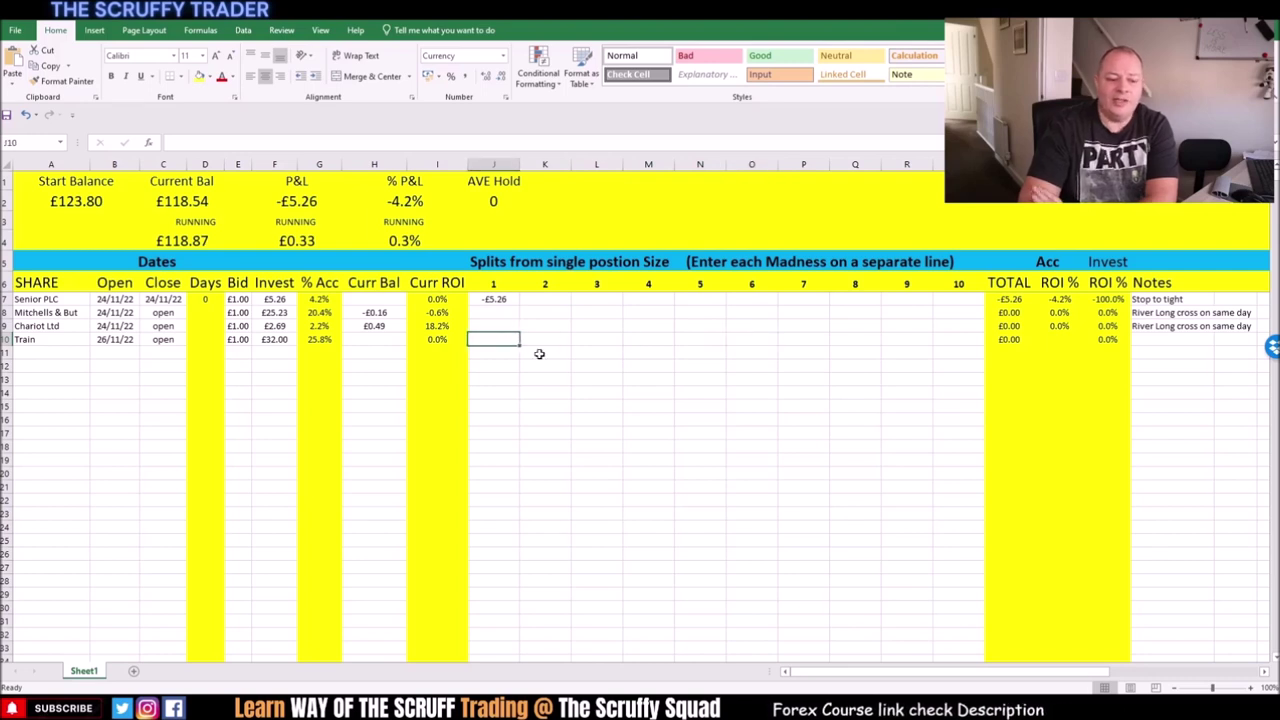
text(1)
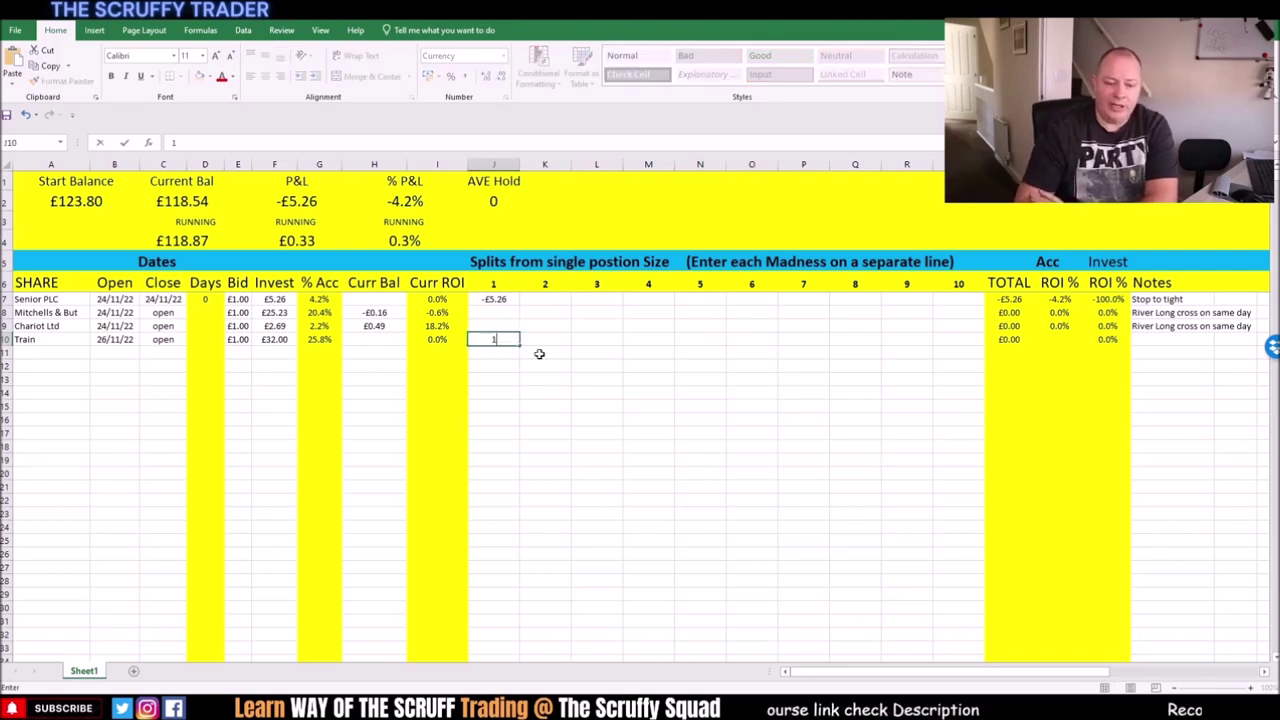
text(0)
key(Tab)
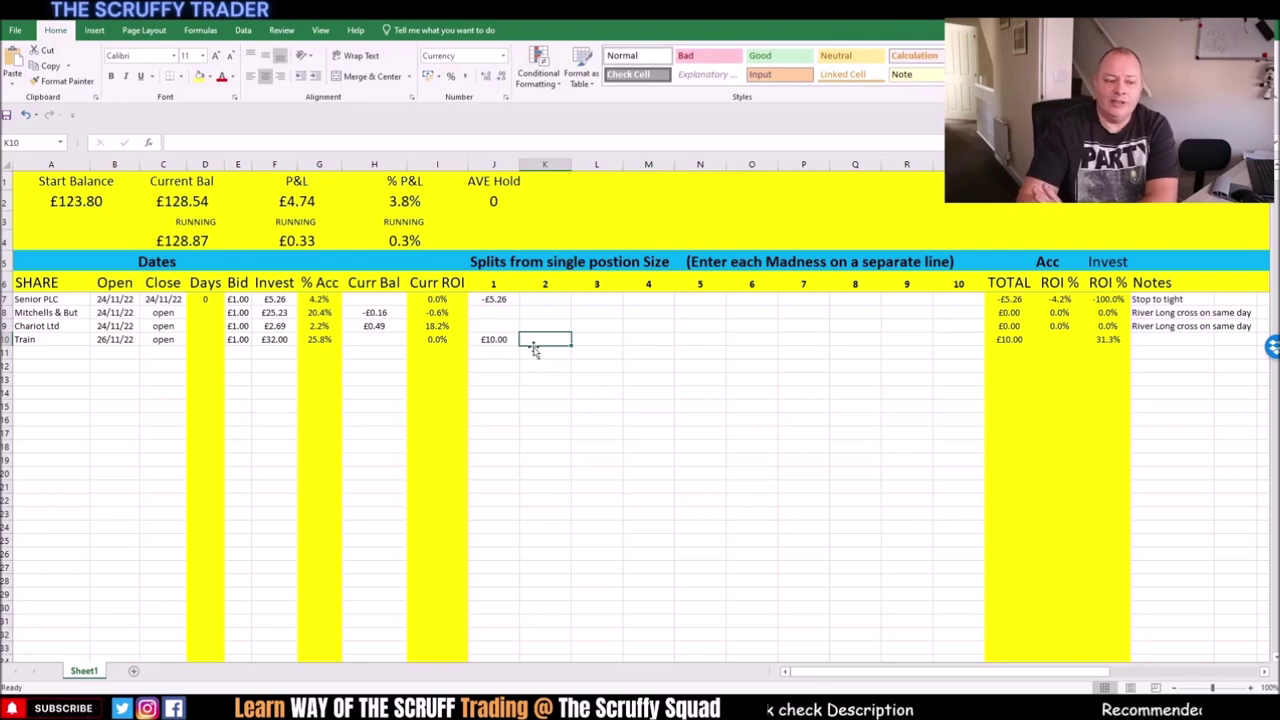